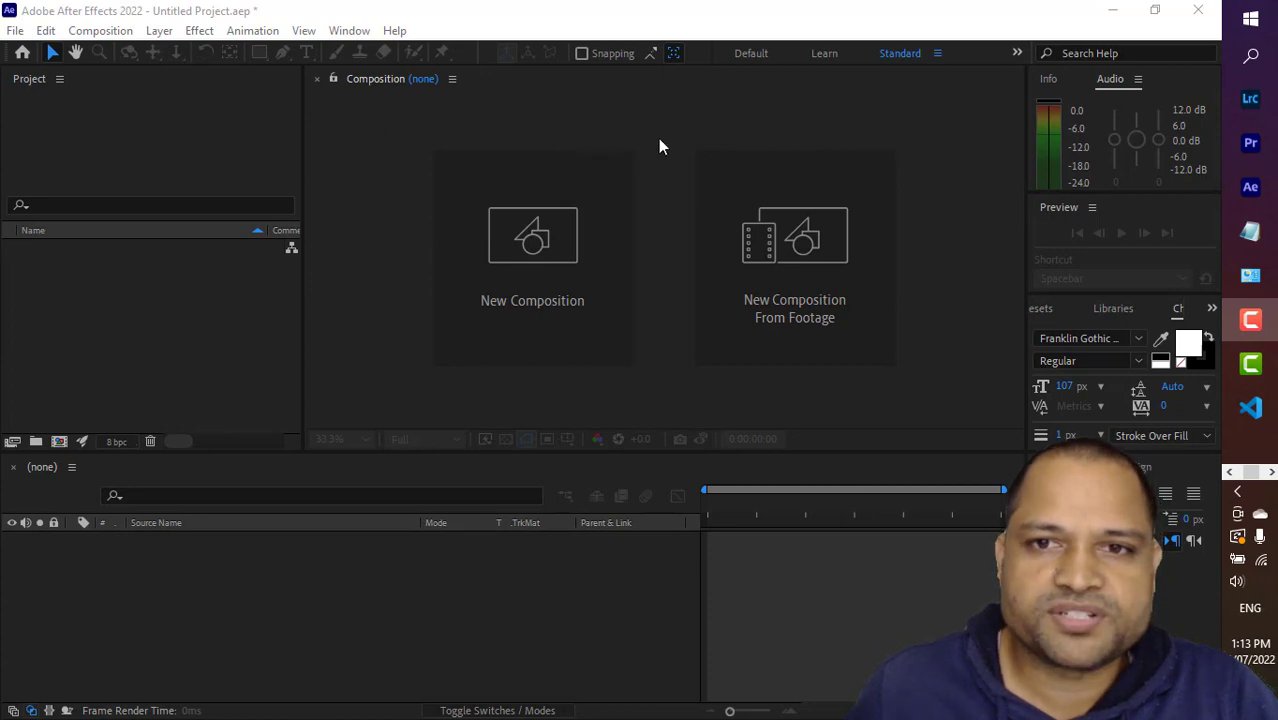
Create a new 1920 x 1080 composition named Comp 1 with the HDTV 1080 29.97 preset.
click(544, 253)
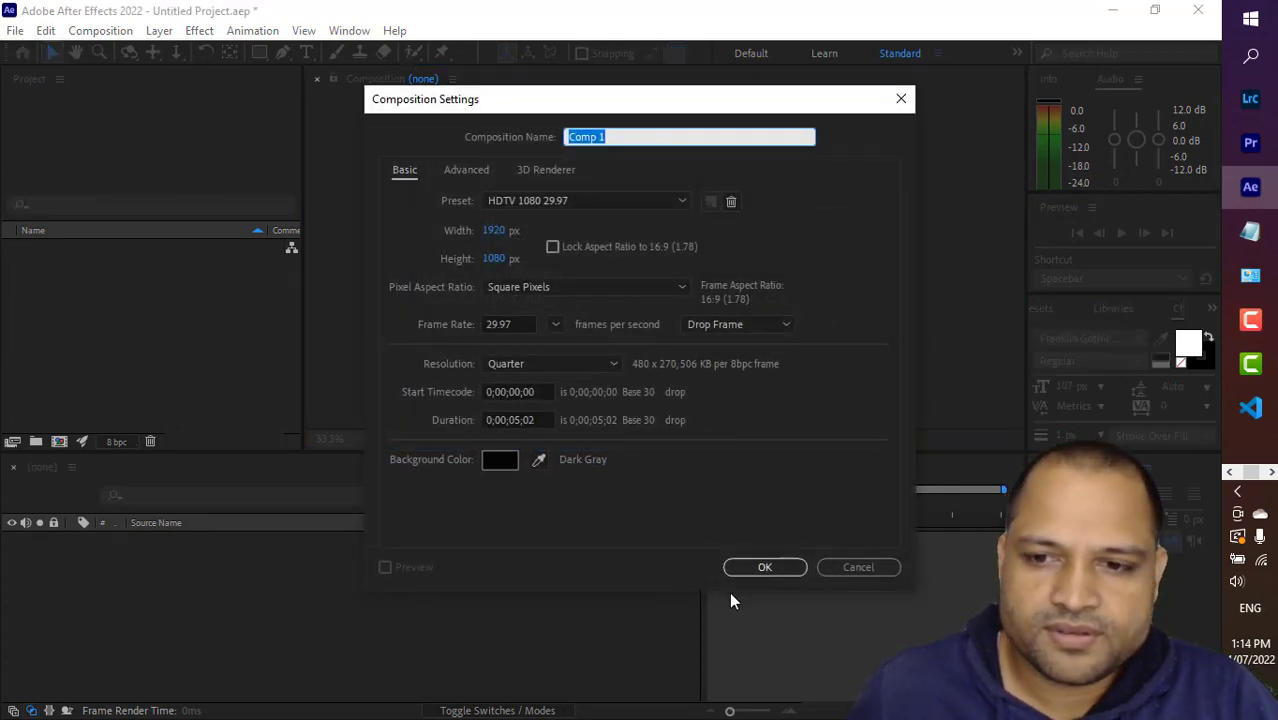
click(752, 568)
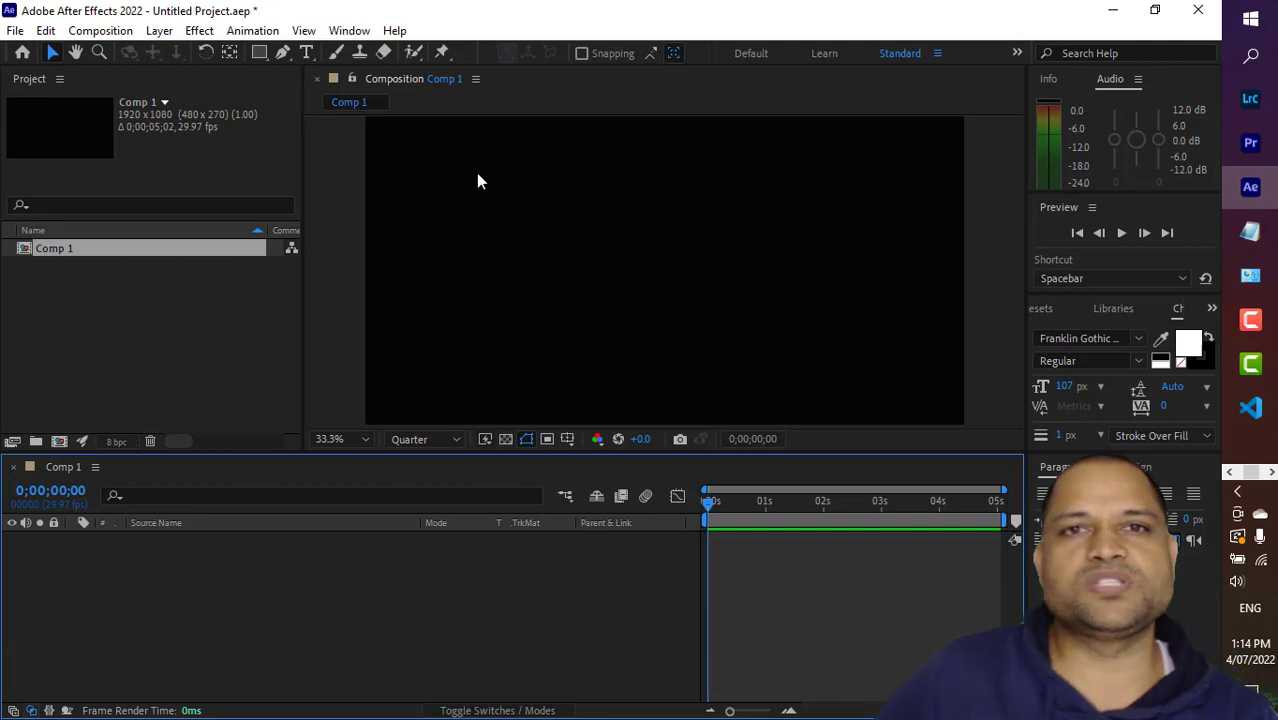
Draw a smooth S-shaped wave across the composition with the Pen tool, dipping first and arching up towards the far end.
click(284, 55)
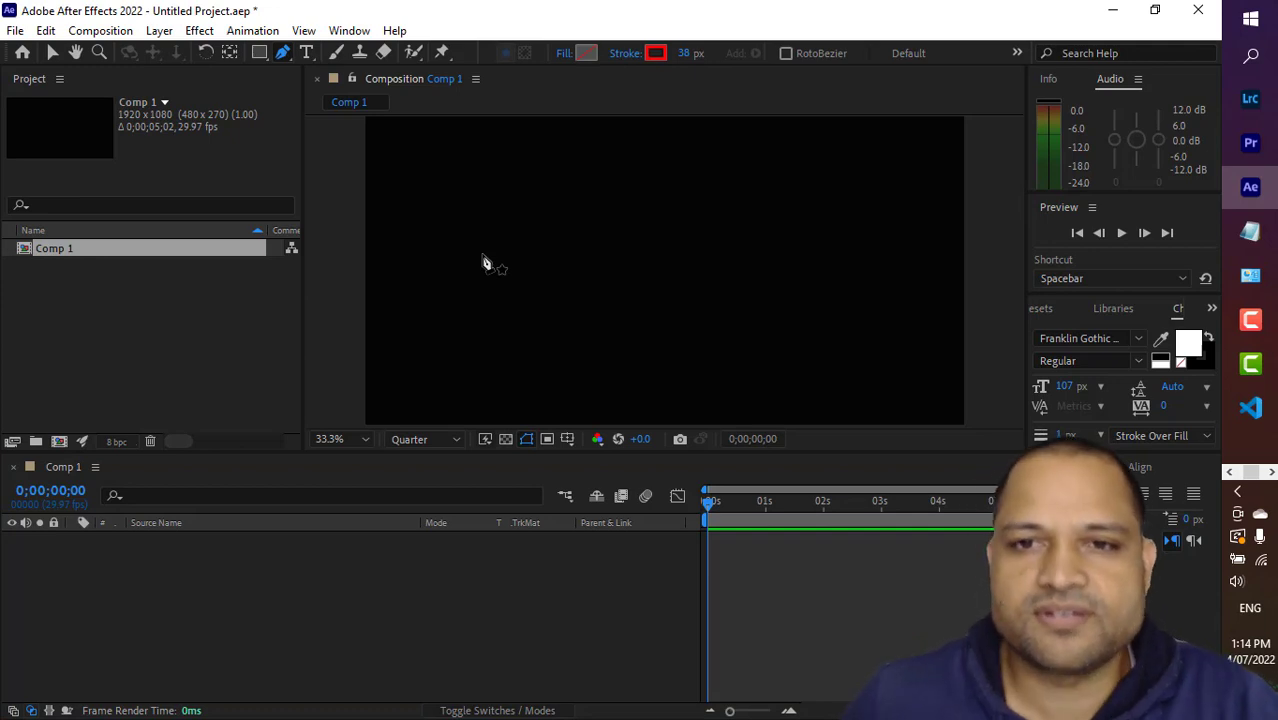
click(417, 232)
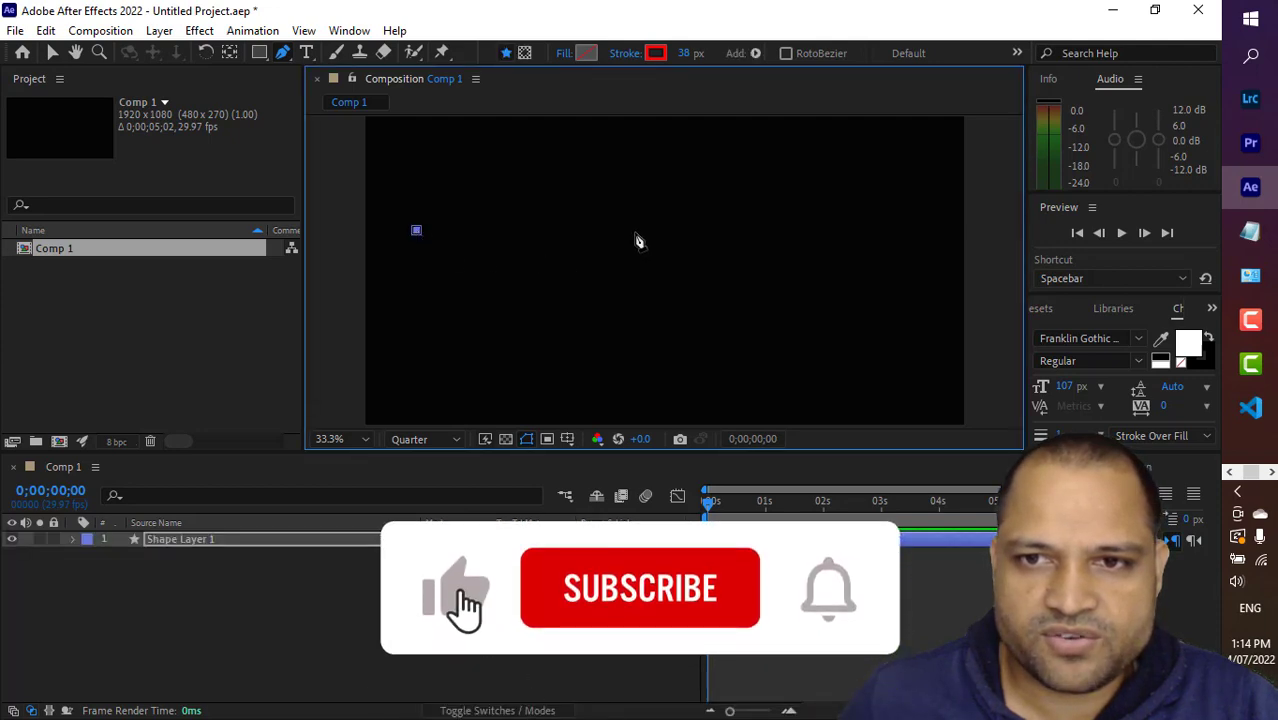
drag(634, 222, 659, 328)
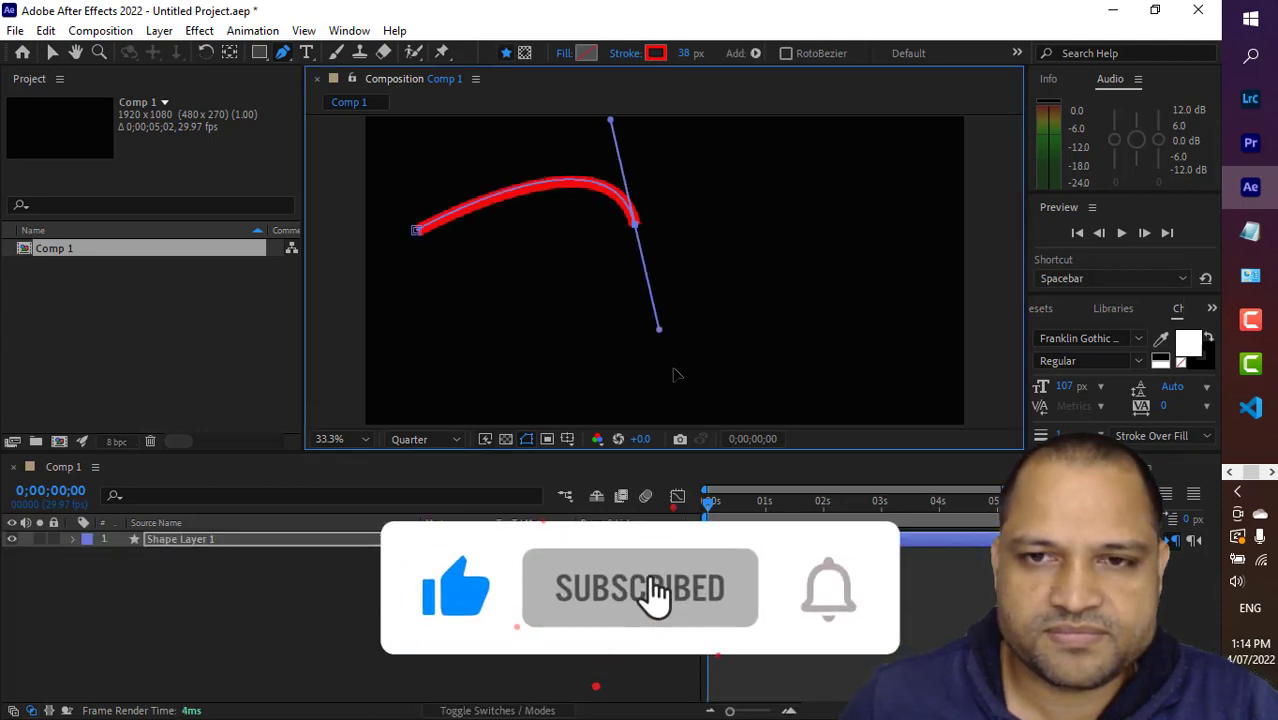
drag(675, 374, 724, 121)
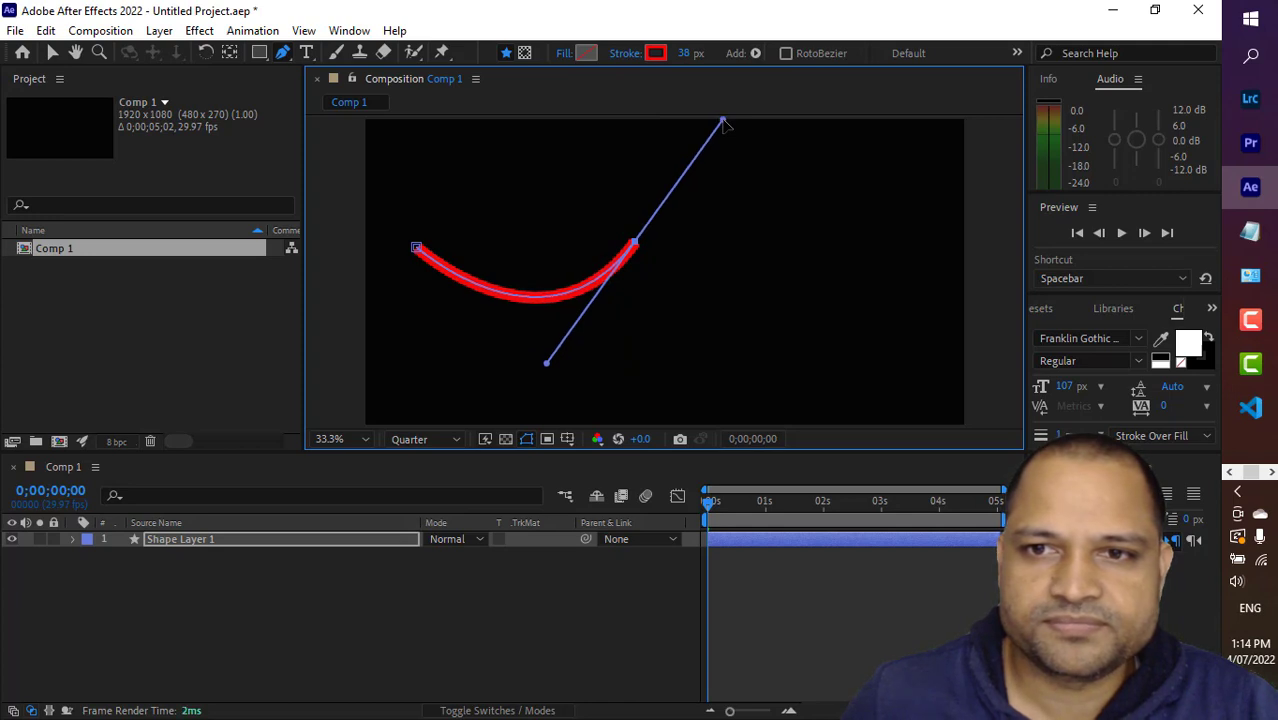
drag(844, 222, 904, 317)
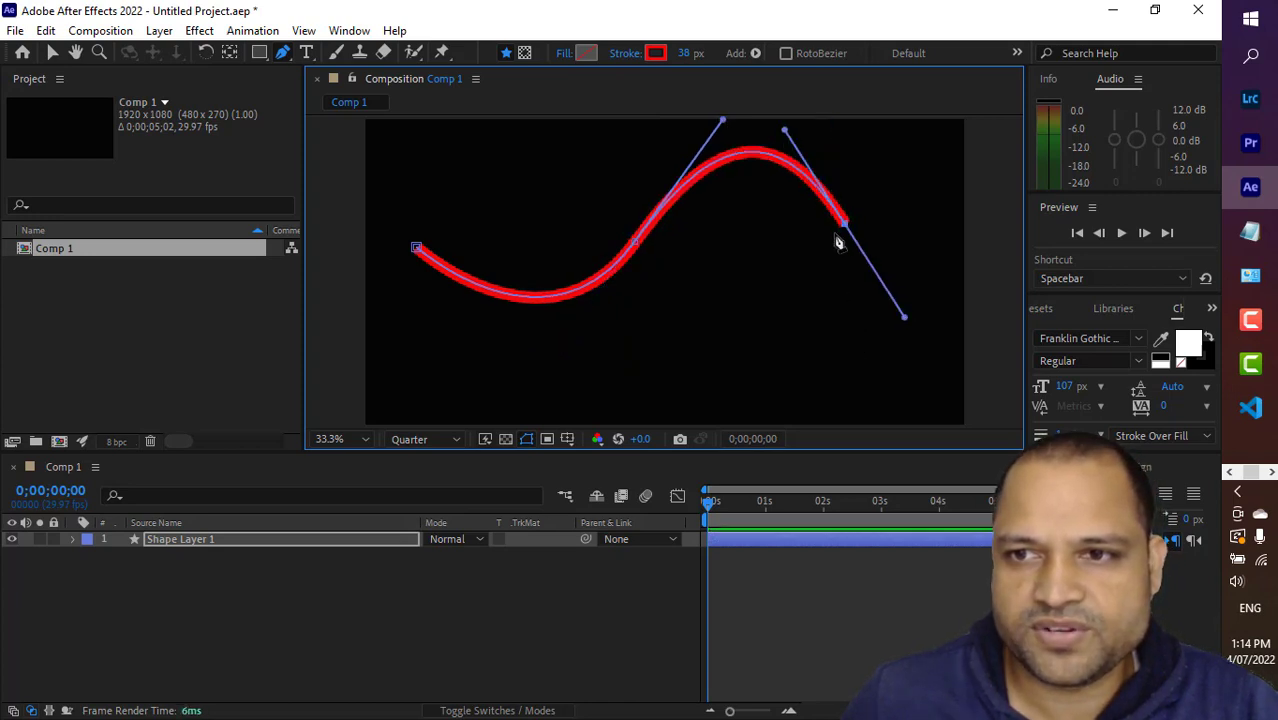
drag(845, 223, 933, 265)
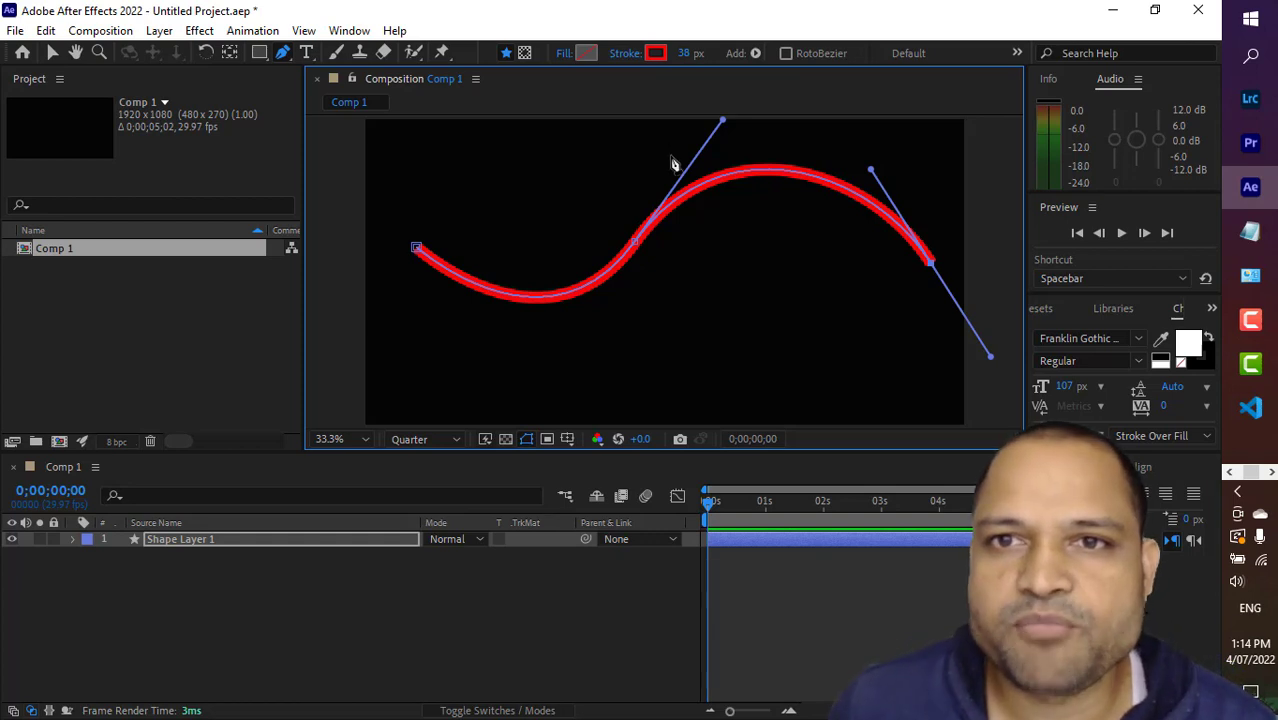
Set the wave's fill to None and its stroke width to 50 px.
click(564, 55)
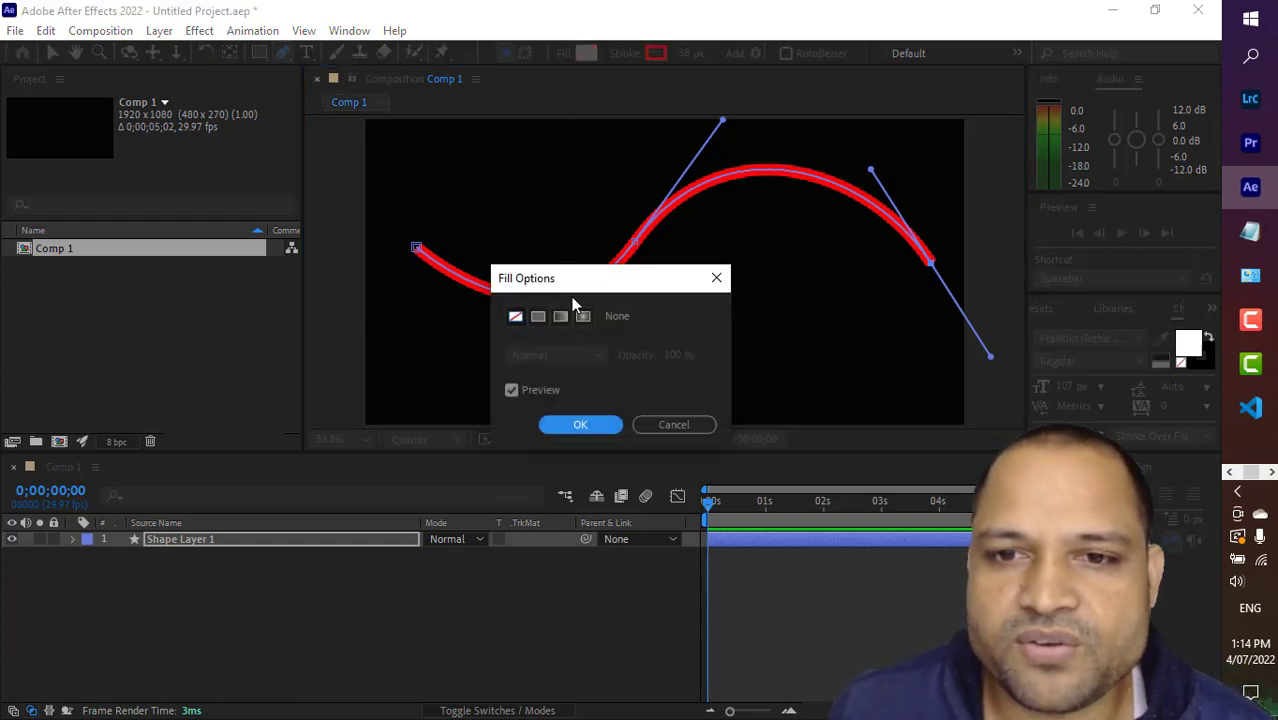
click(685, 428)
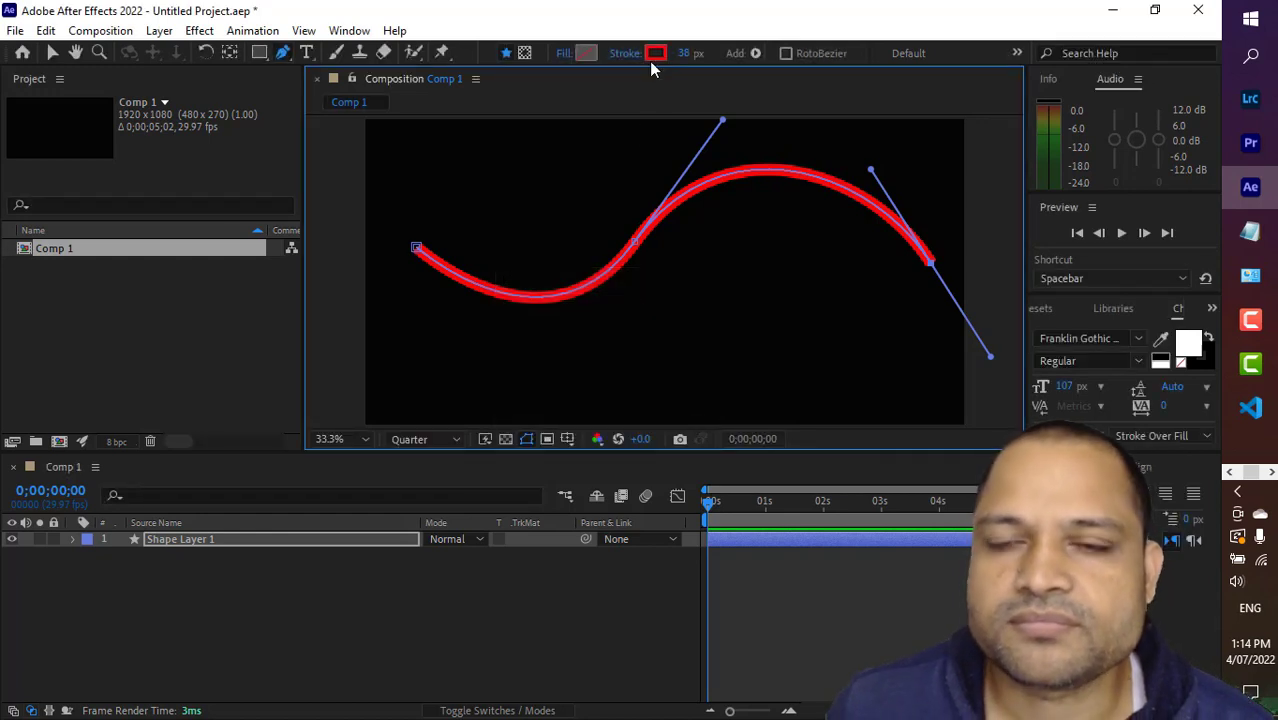
click(565, 53)
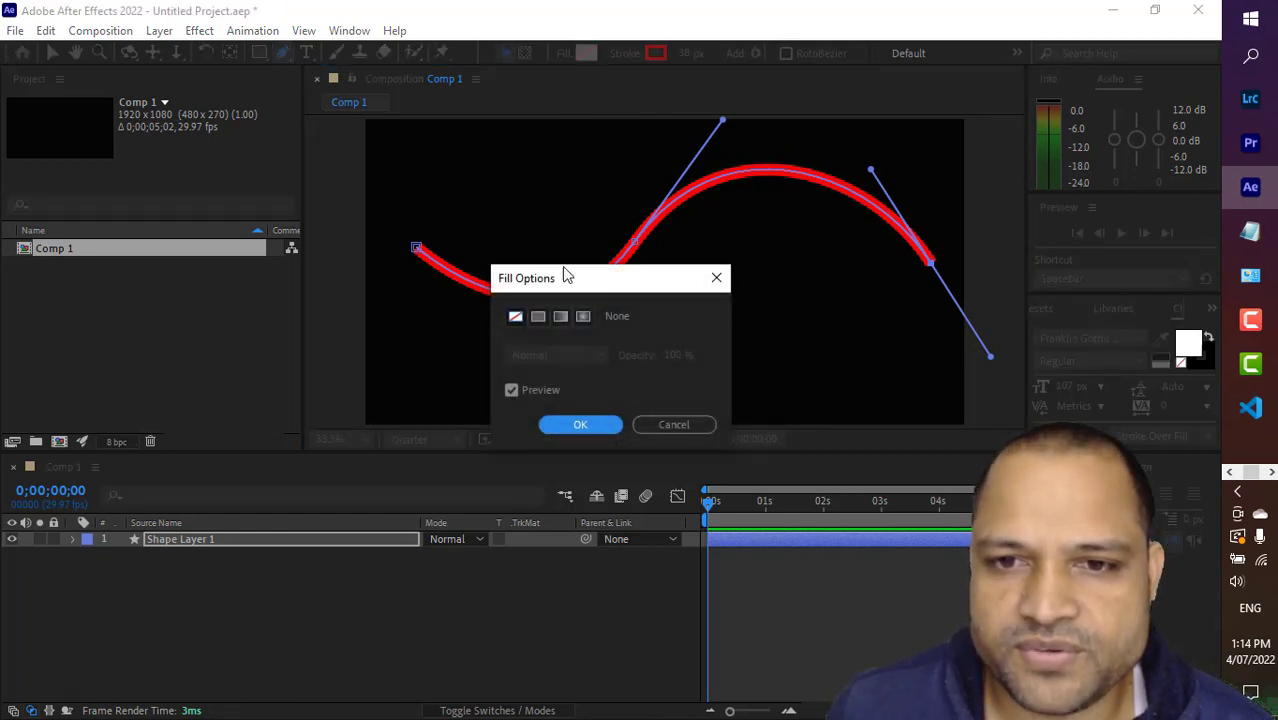
click(538, 324)
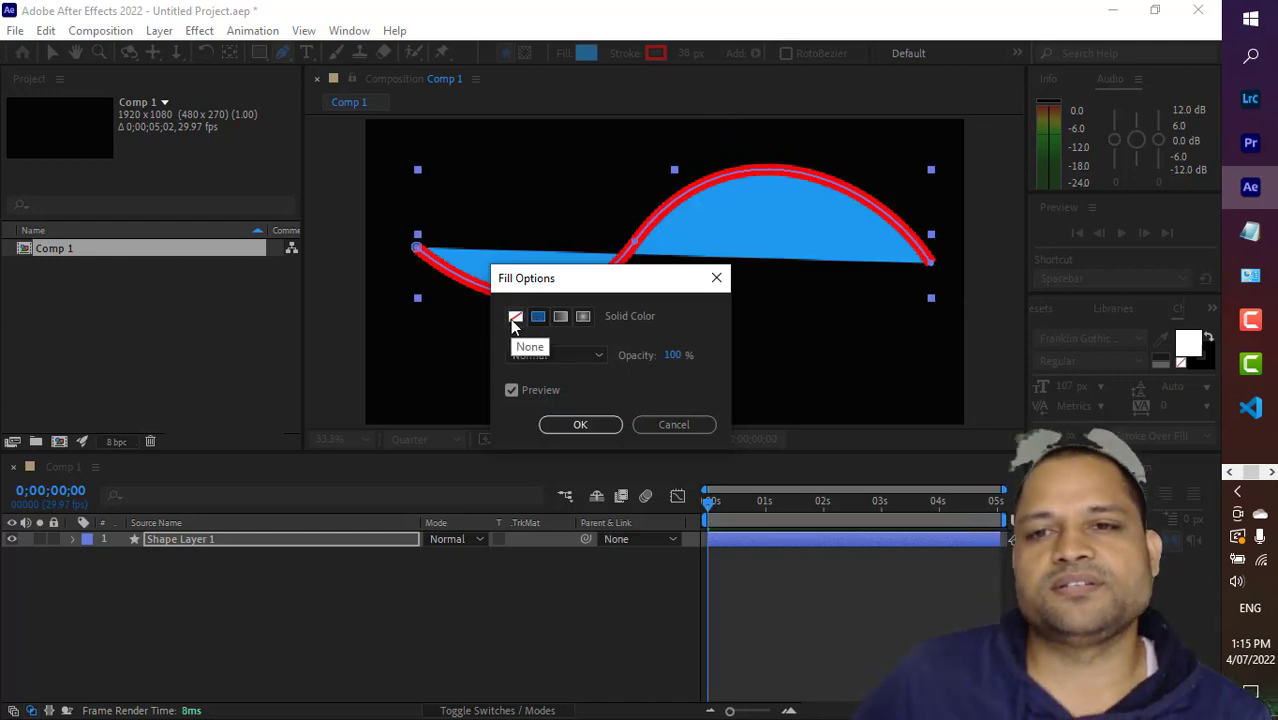
click(514, 318)
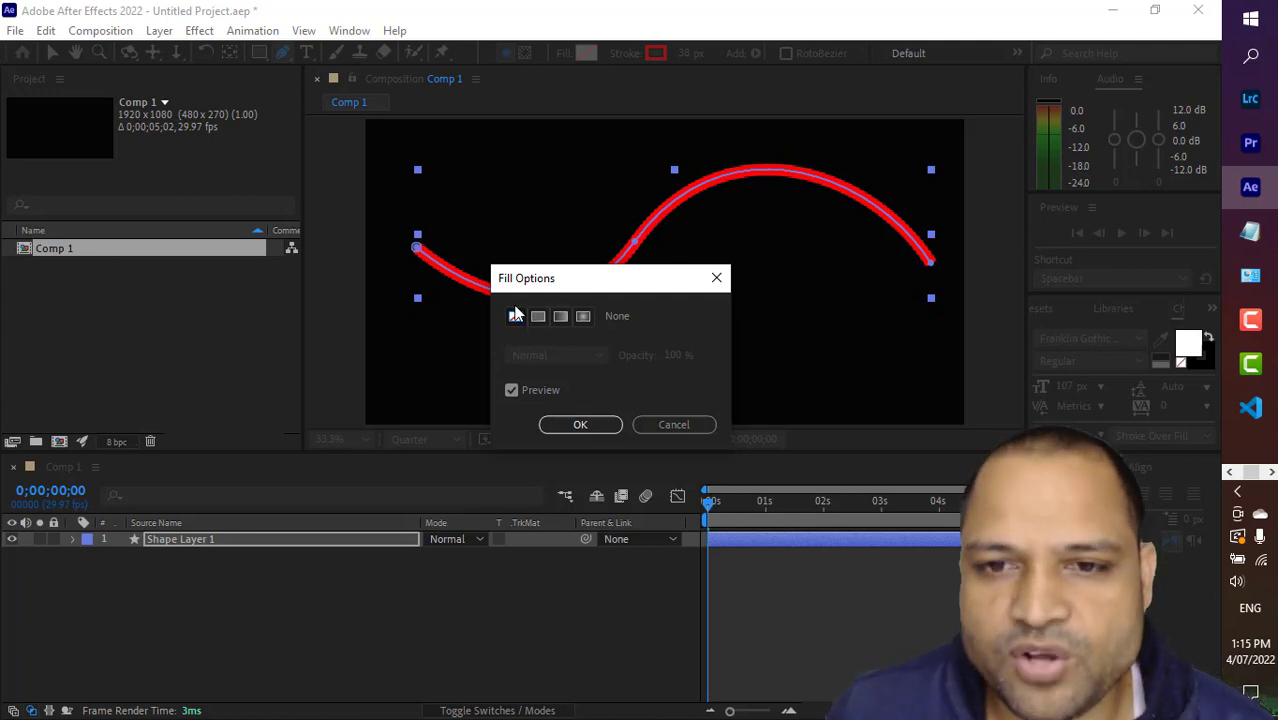
click(605, 424)
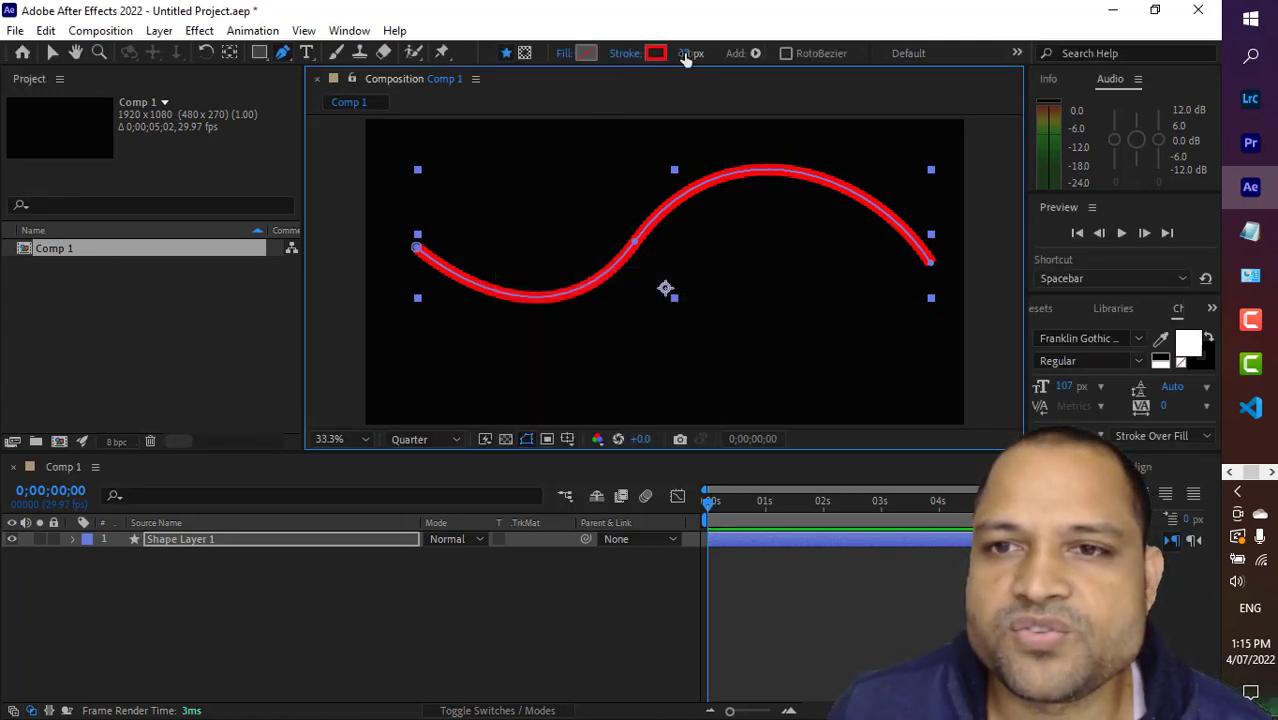
mouse_move(684, 52)
mouse_down()
mouse_move(650, 54)
mouse_move(745, 57)
mouse_move(670, 57)
mouse_move(696, 57)
mouse_up()
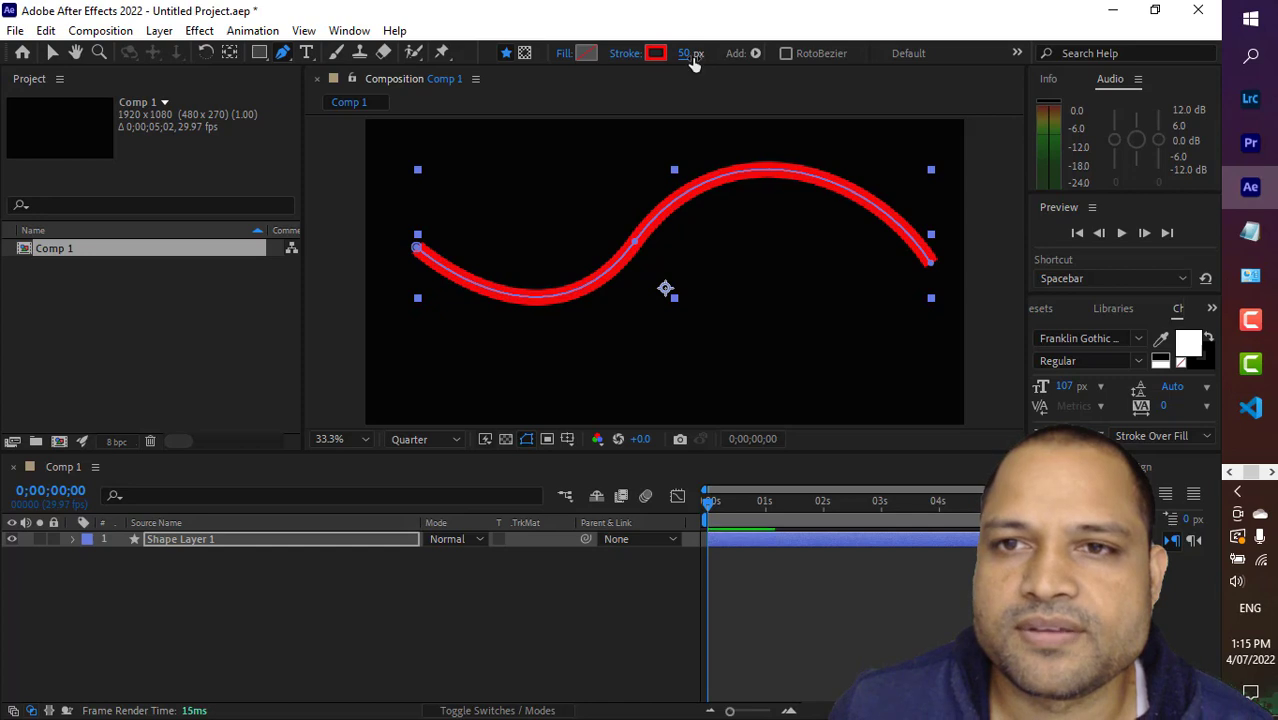
click(656, 54)
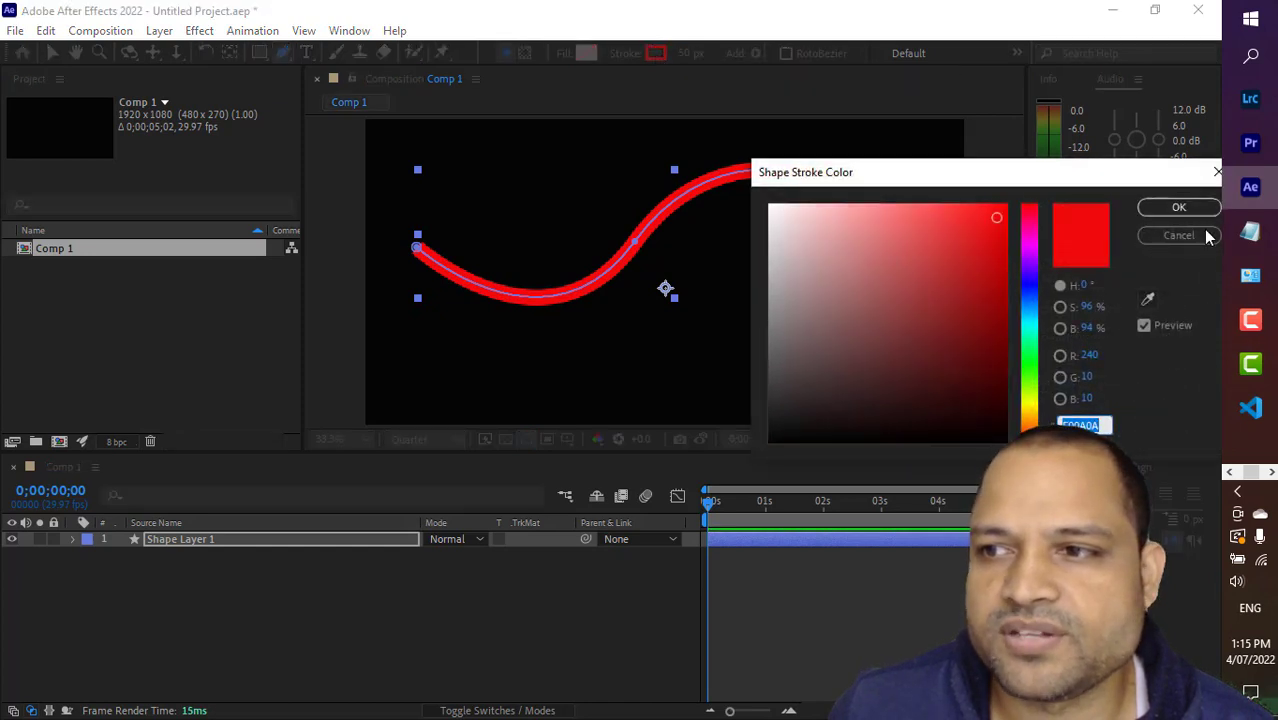
click(1225, 177)
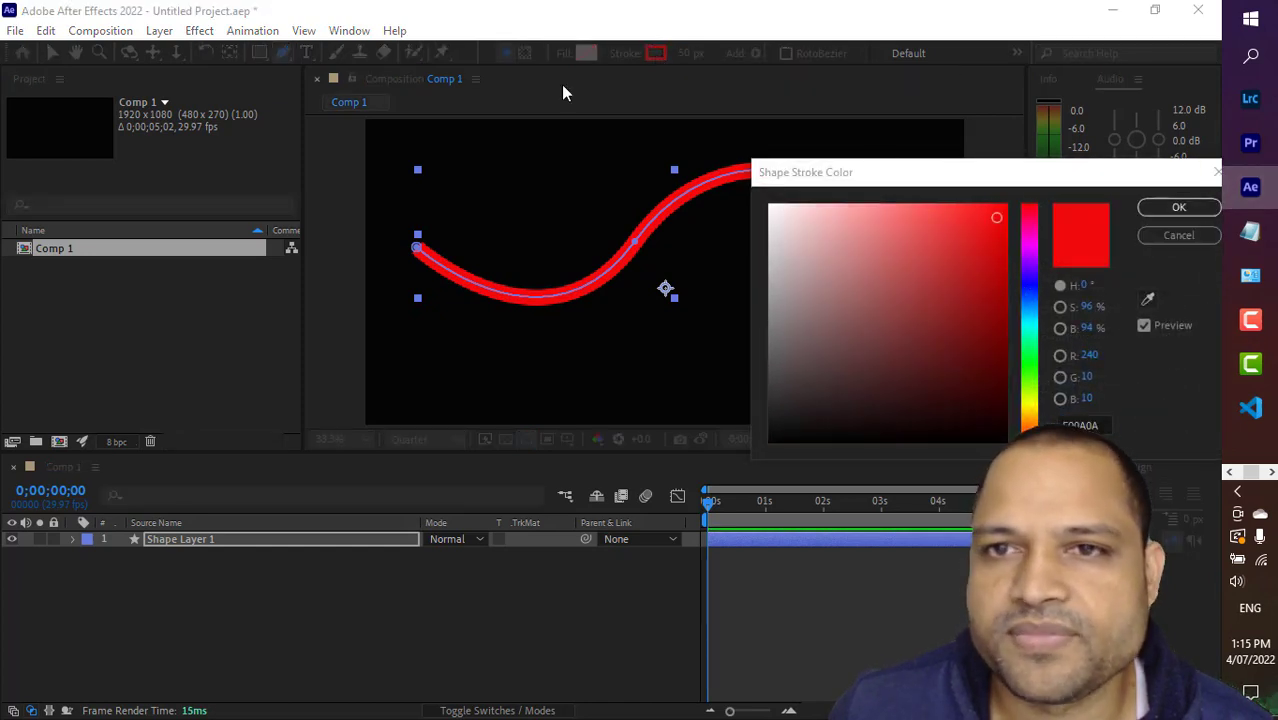
click(1178, 235)
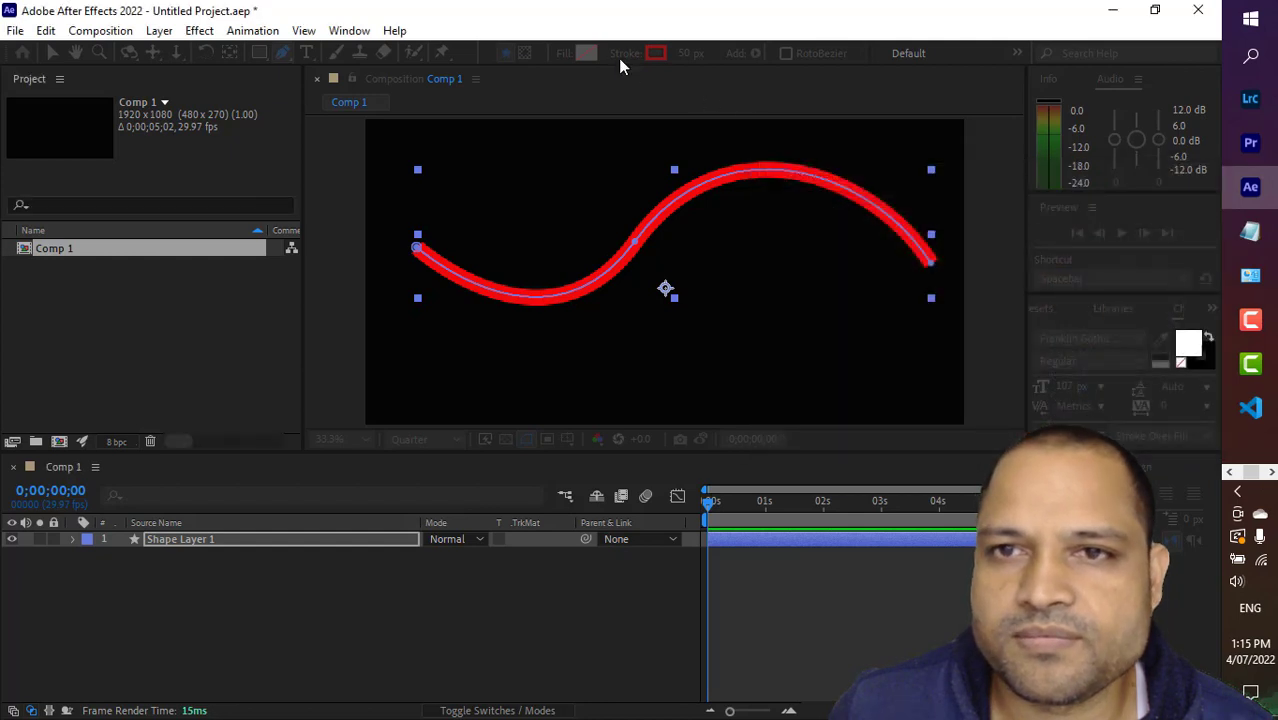
click(624, 54)
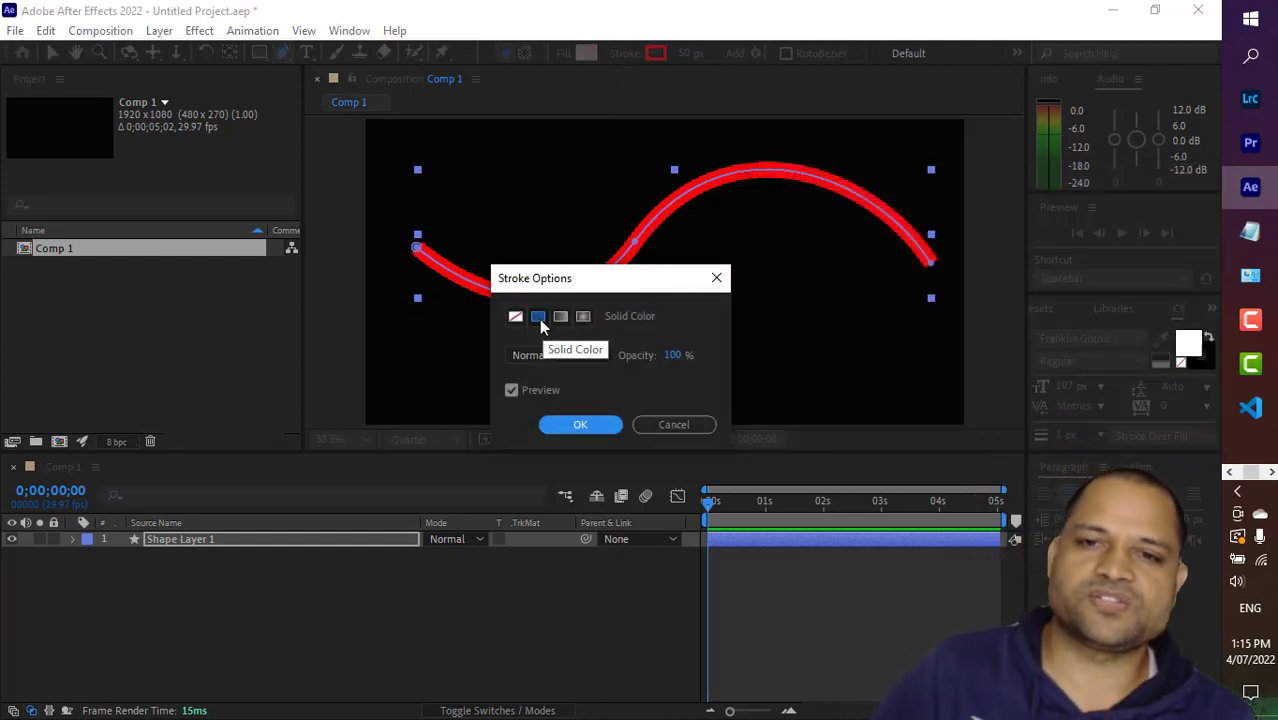
click(679, 424)
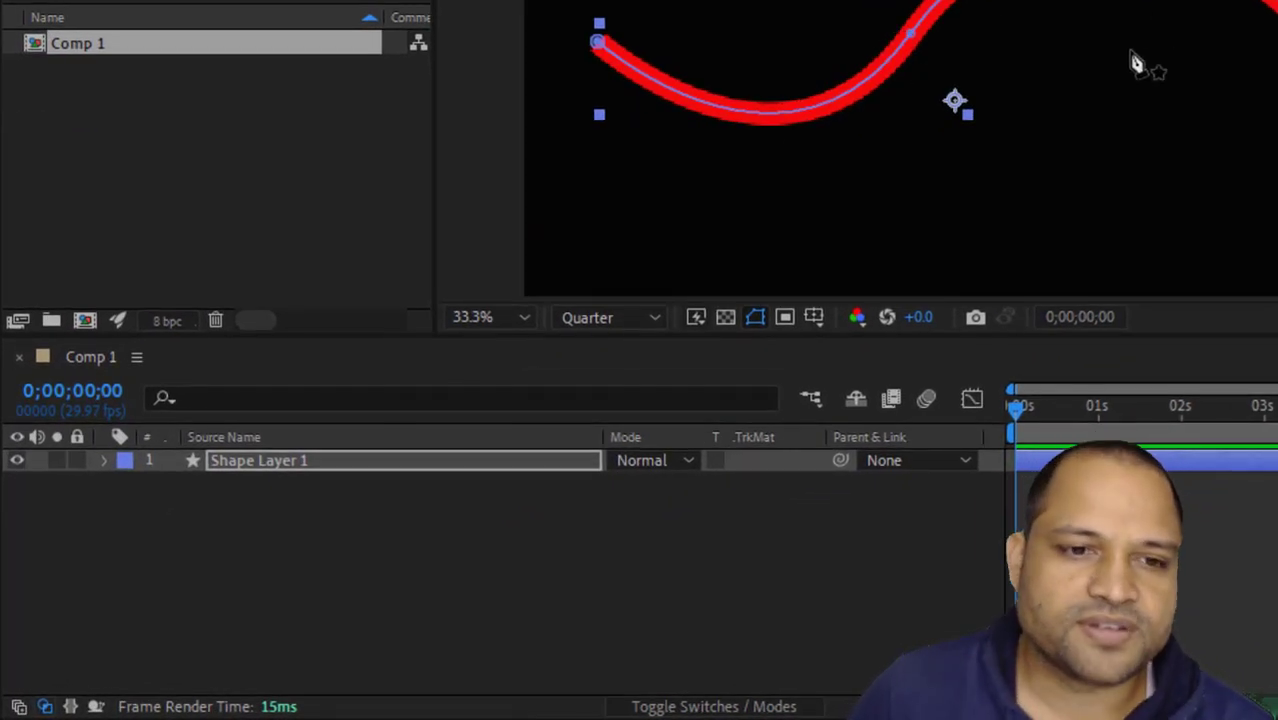
Add a Trim Paths operator to the contents of Shape Layer 1.
click(104, 461)
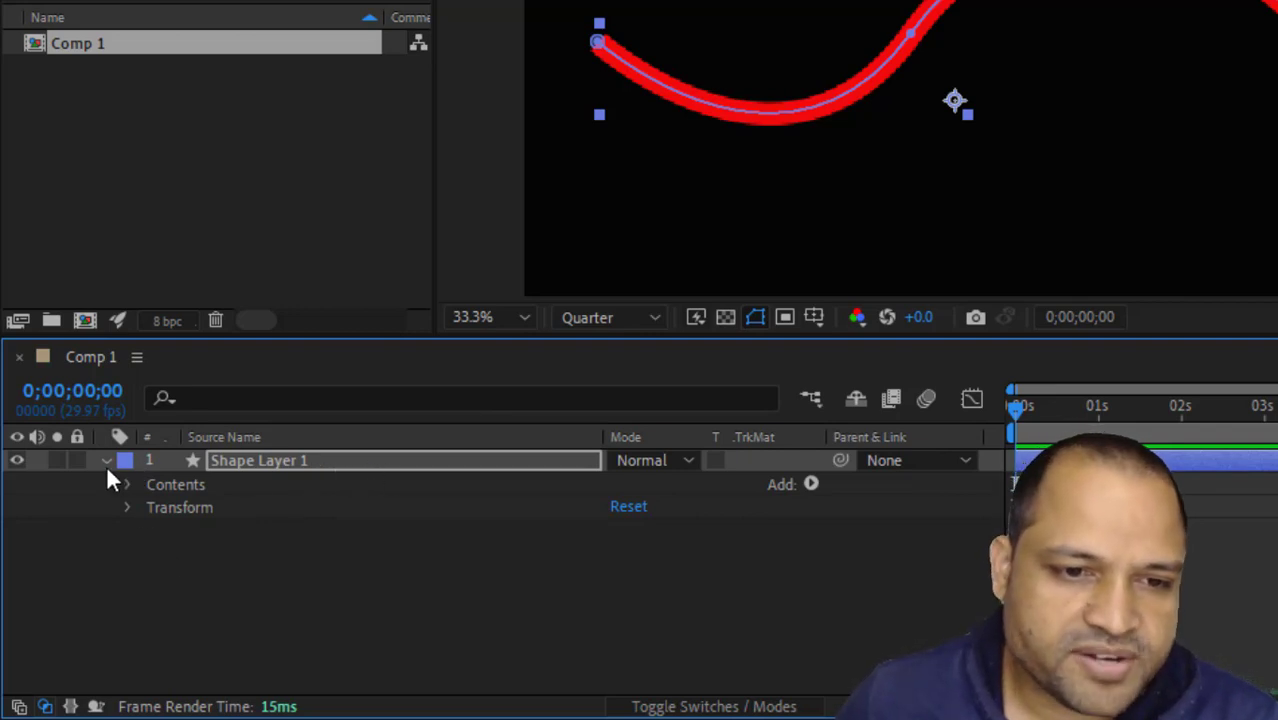
click(127, 484)
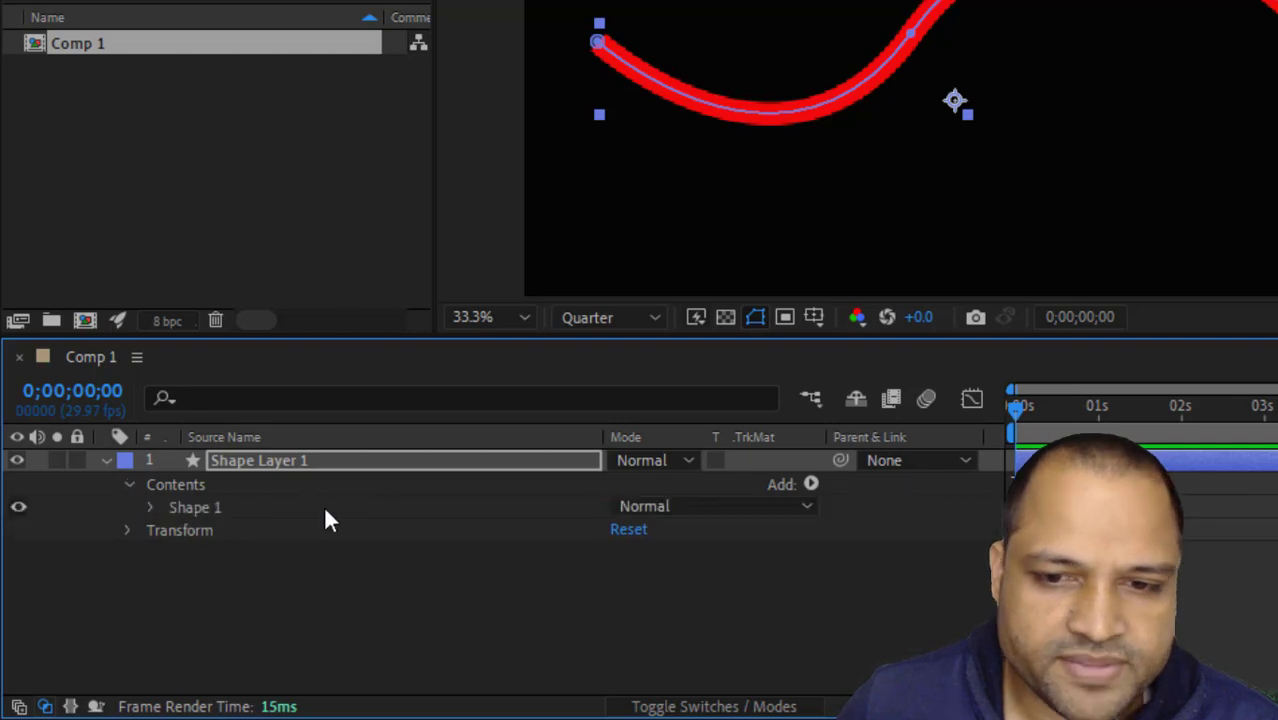
click(811, 484)
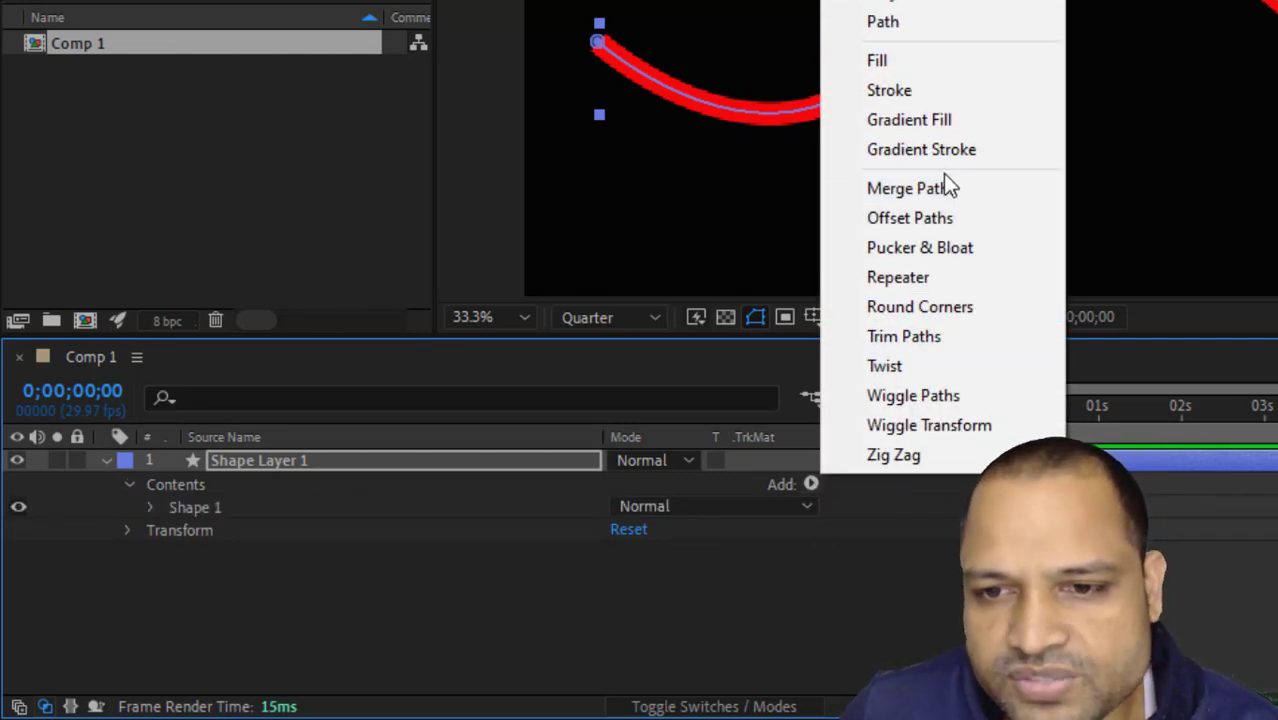
click(953, 334)
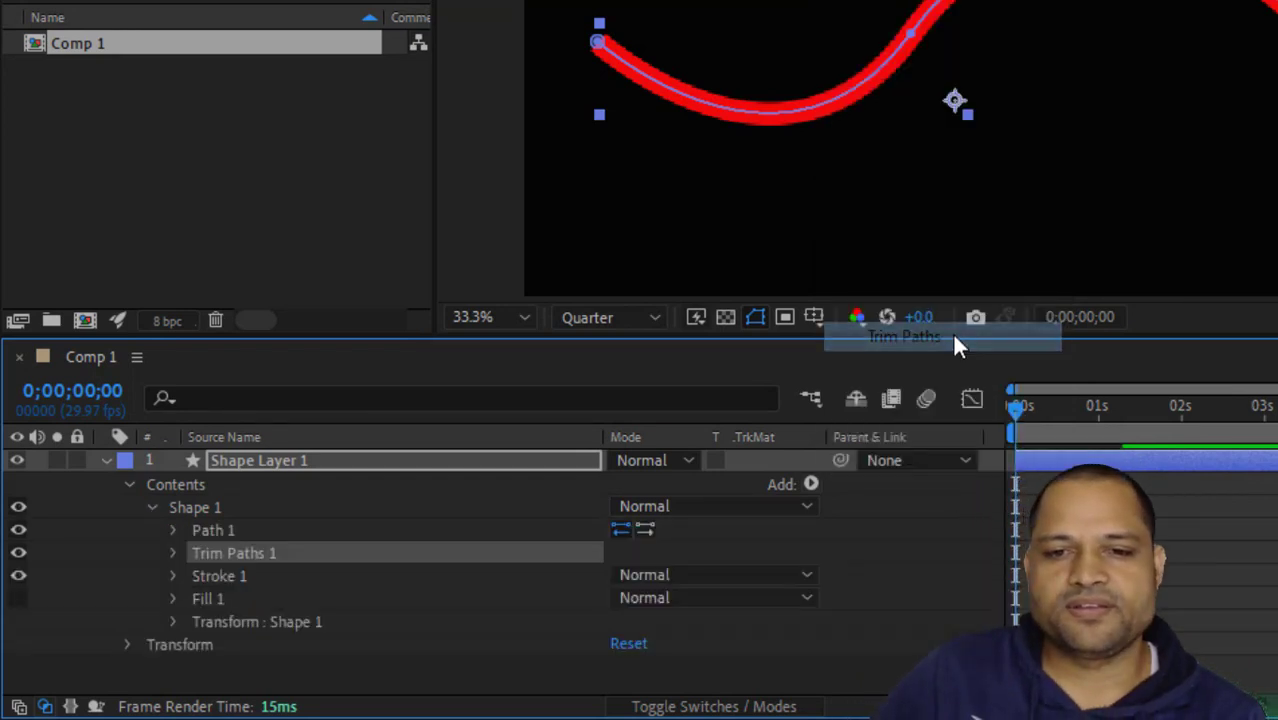
Set the Trim Paths End to 0% and enable keyframing for both End and Start at 0;00;00;00.
click(173, 553)
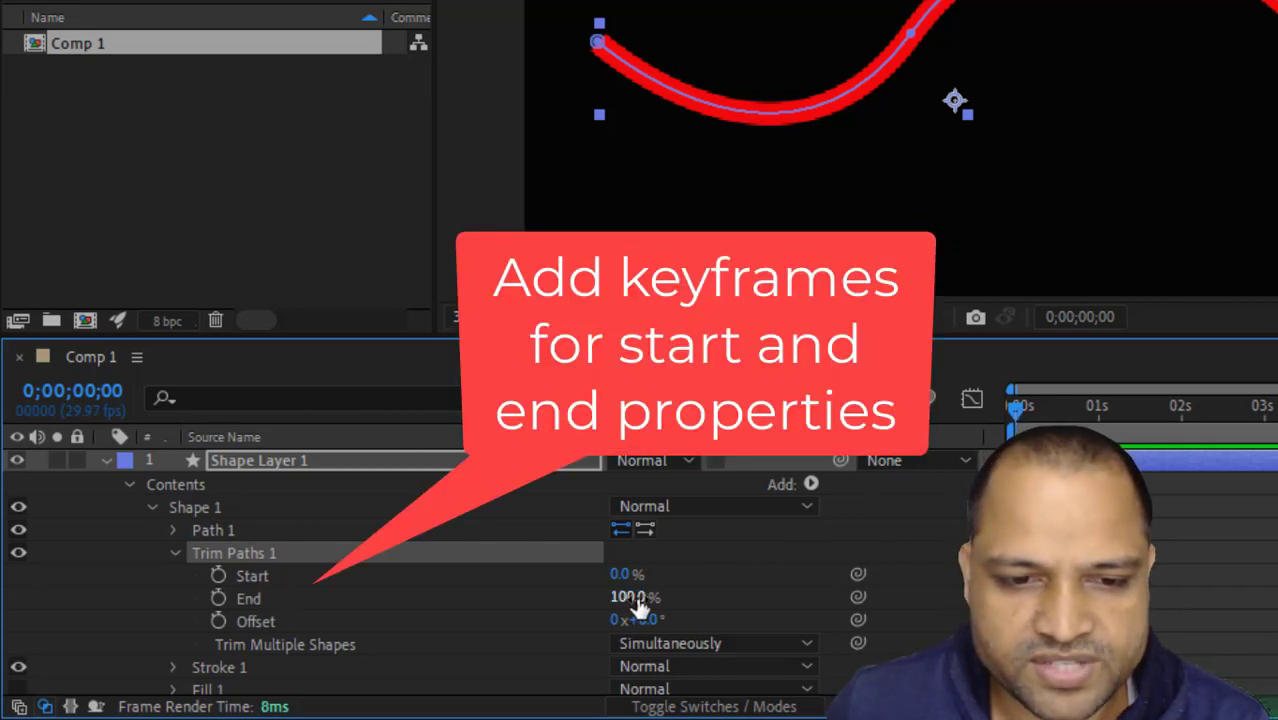
drag(640, 607, 497, 605)
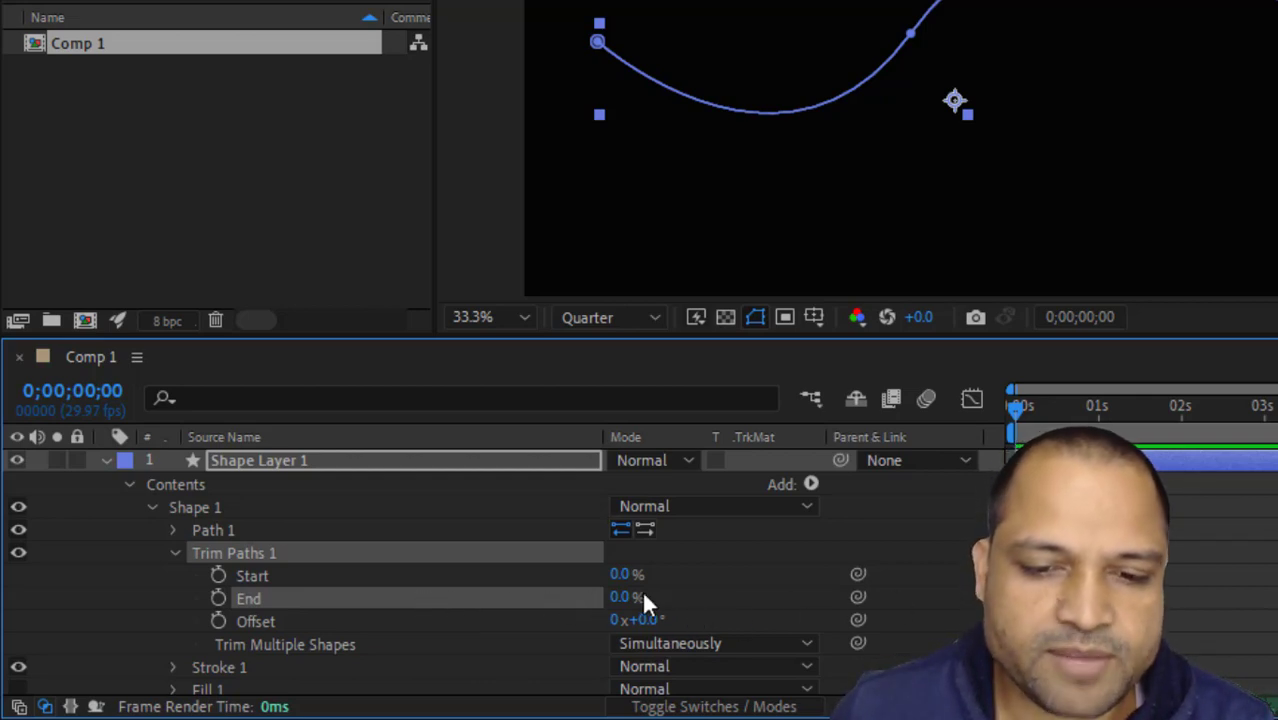
click(219, 596)
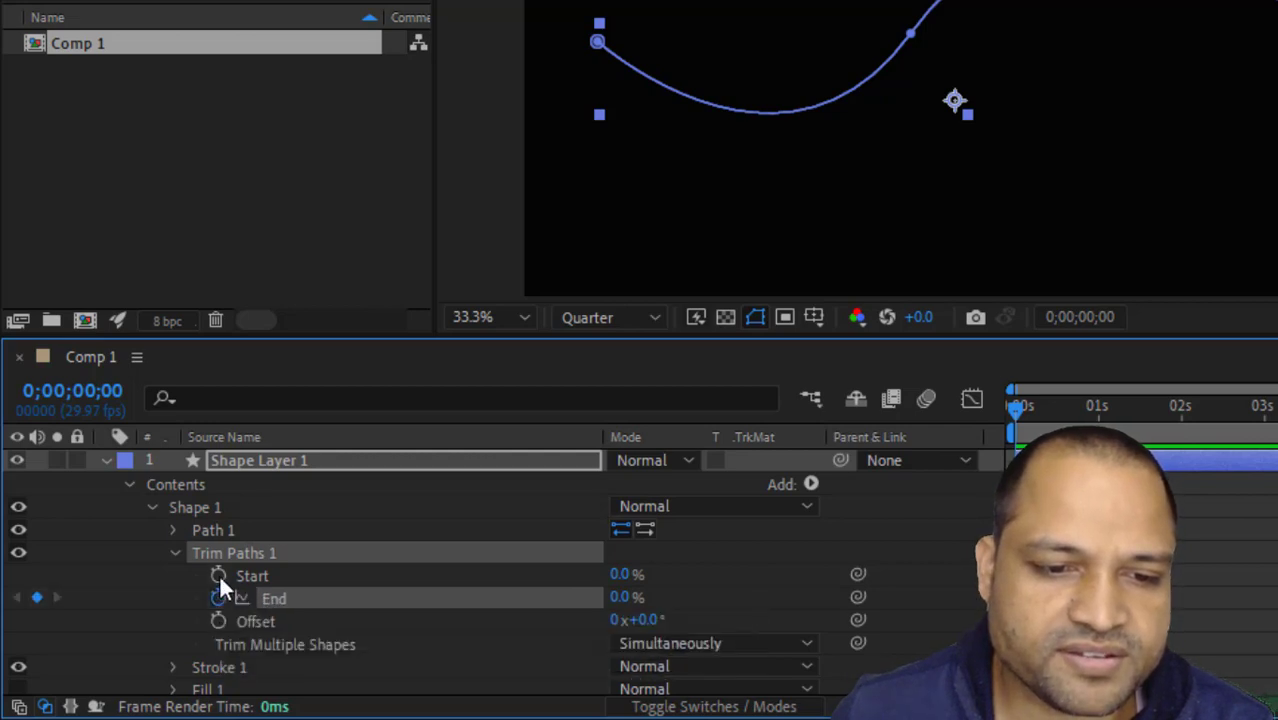
click(219, 573)
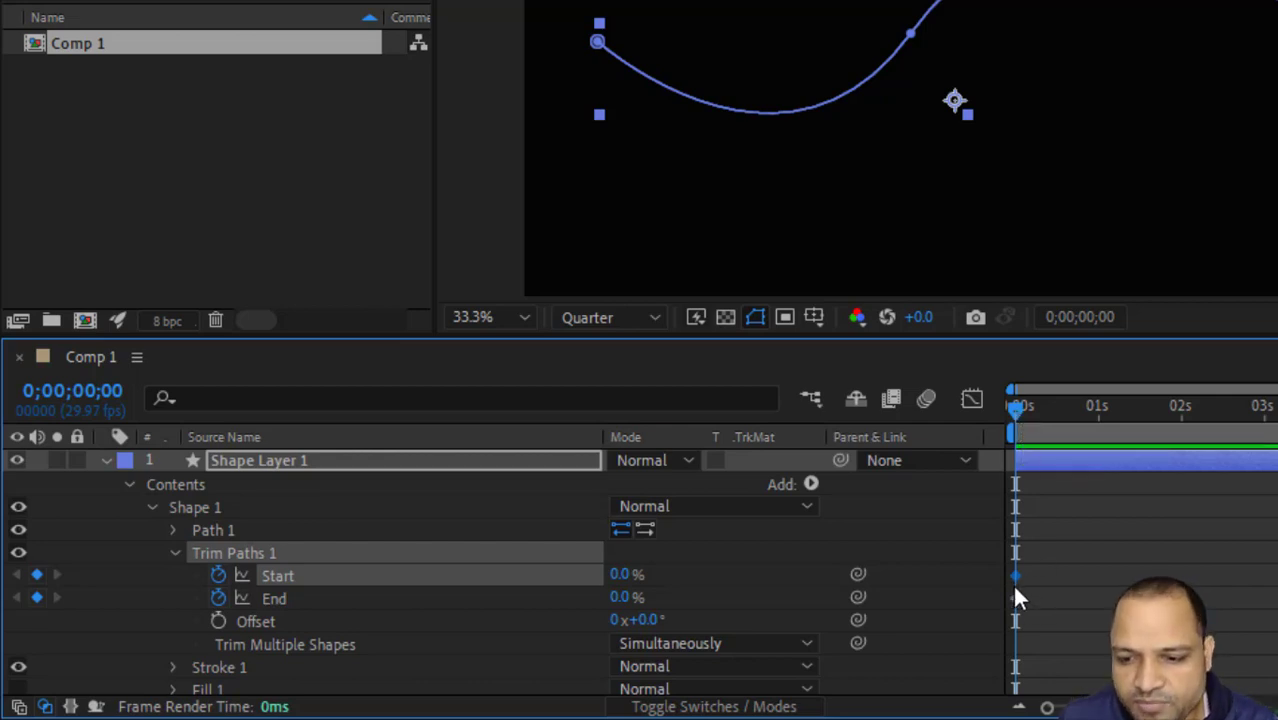
Move the Start keyframe in the timeline to 0;00;00;11 while the End keyframe stays at the beginning.
mouse_move(1013, 580)
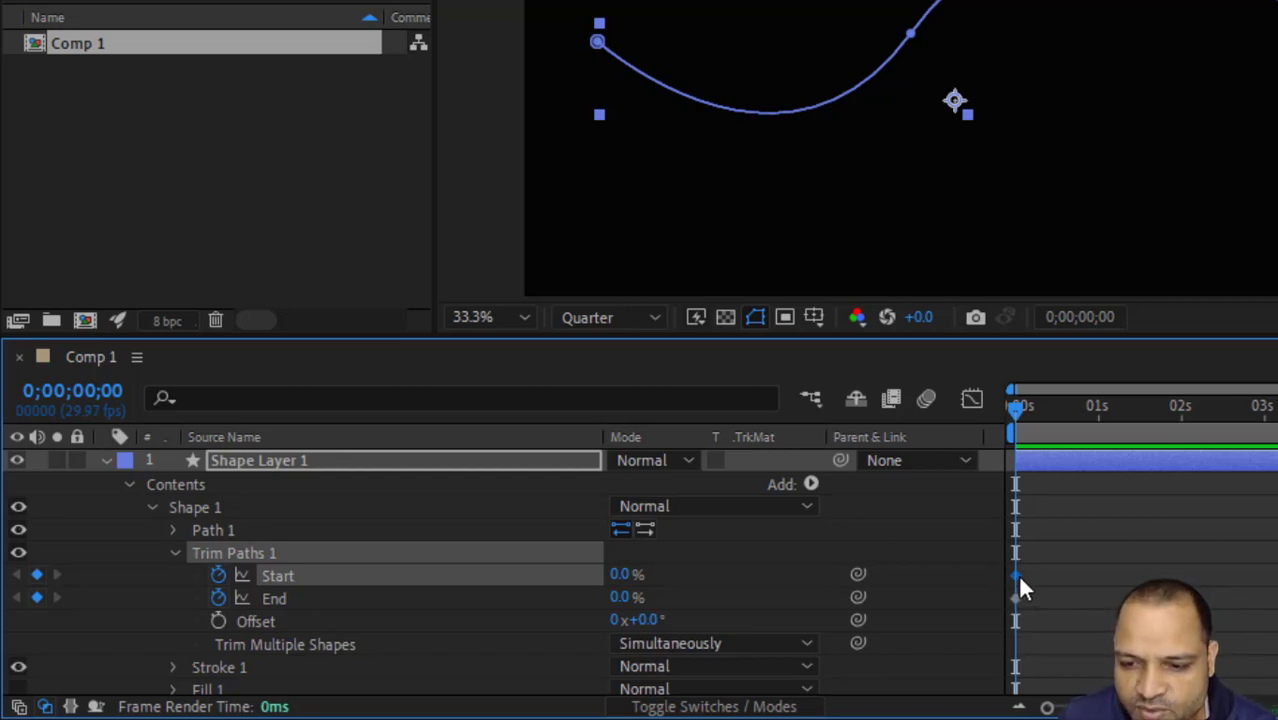
drag(1020, 576, 1048, 576)
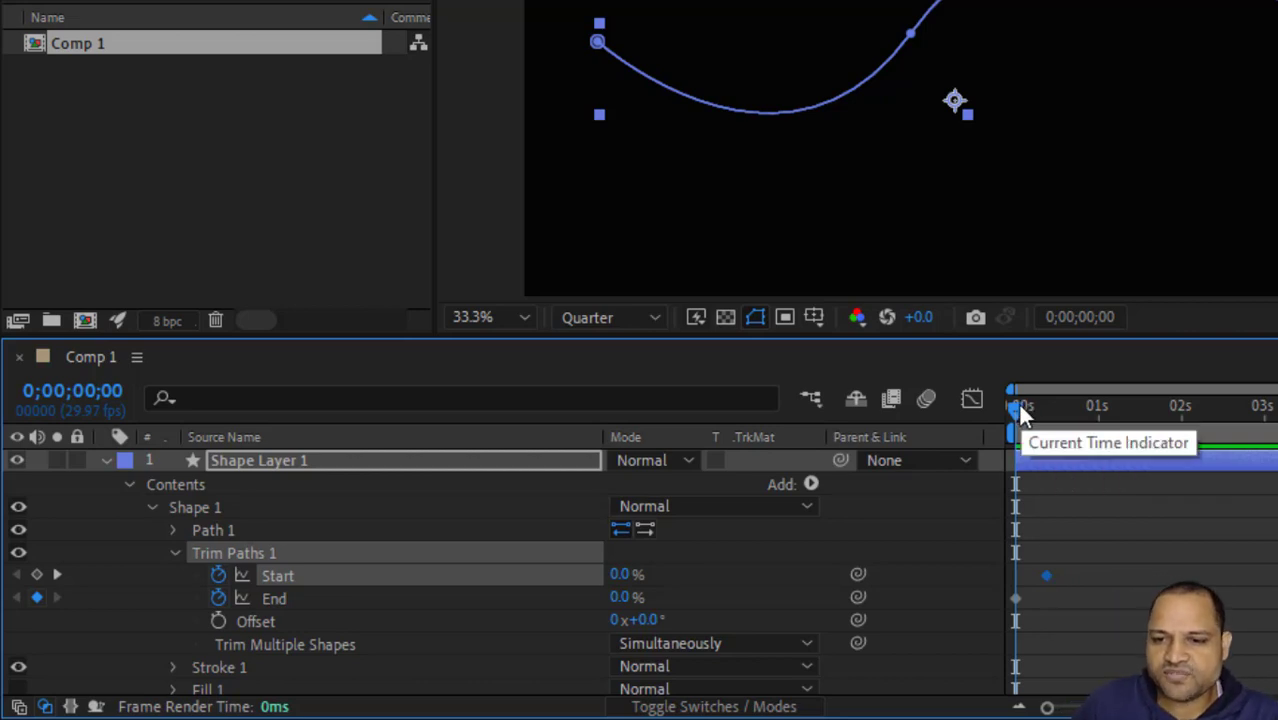
At 0;00;04;00, keyframe both the Start and End of Trim Paths at 100%.
drag(1016, 405, 1212, 453)
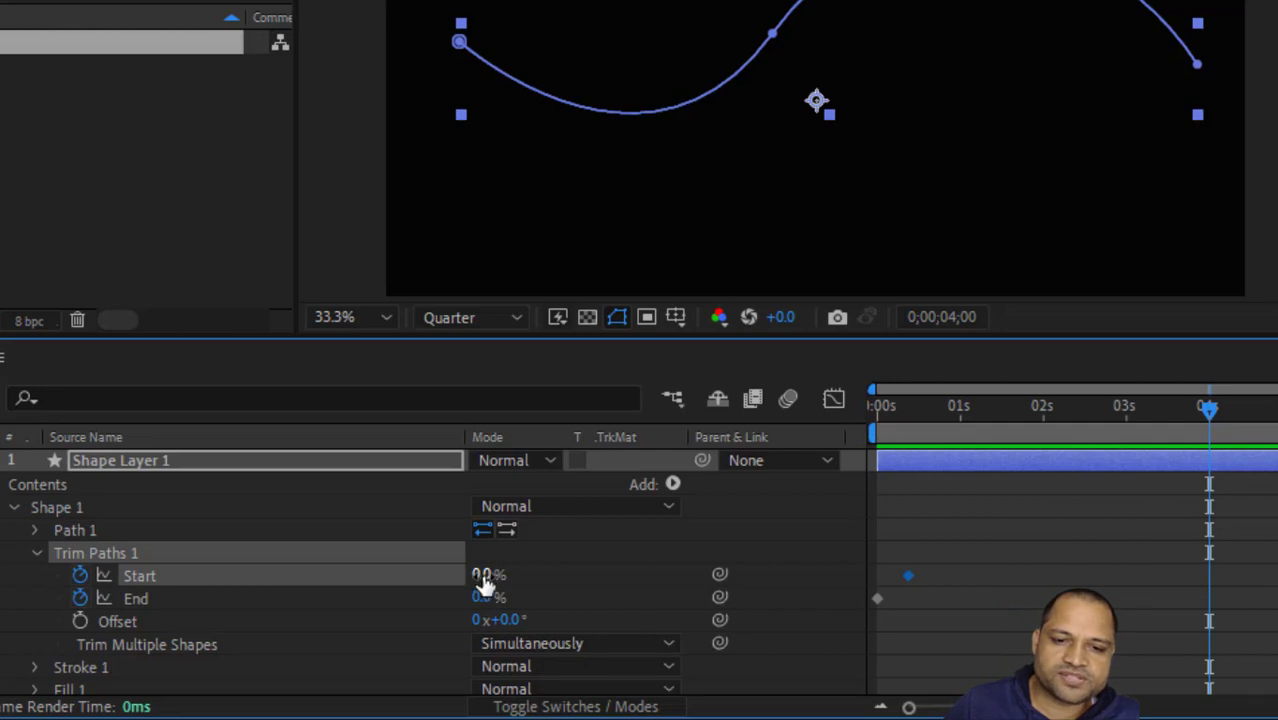
drag(482, 579, 582, 575)
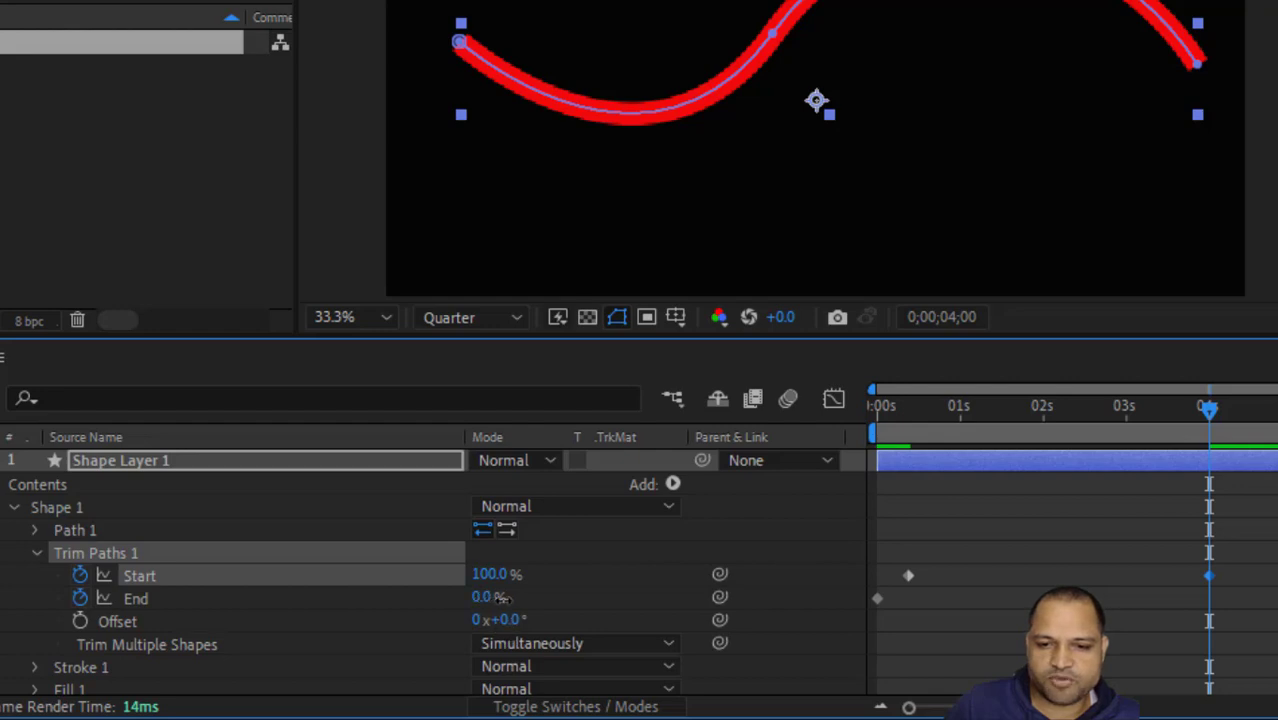
drag(500, 597, 573, 600)
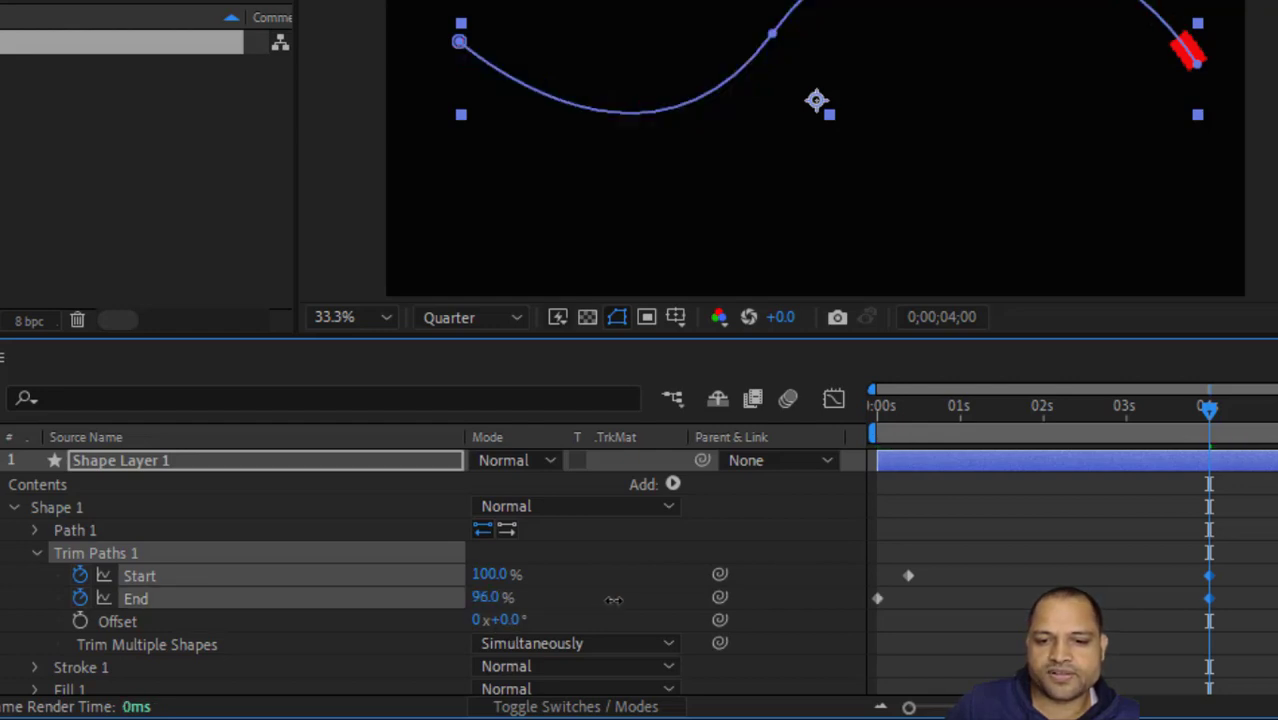
click(612, 600)
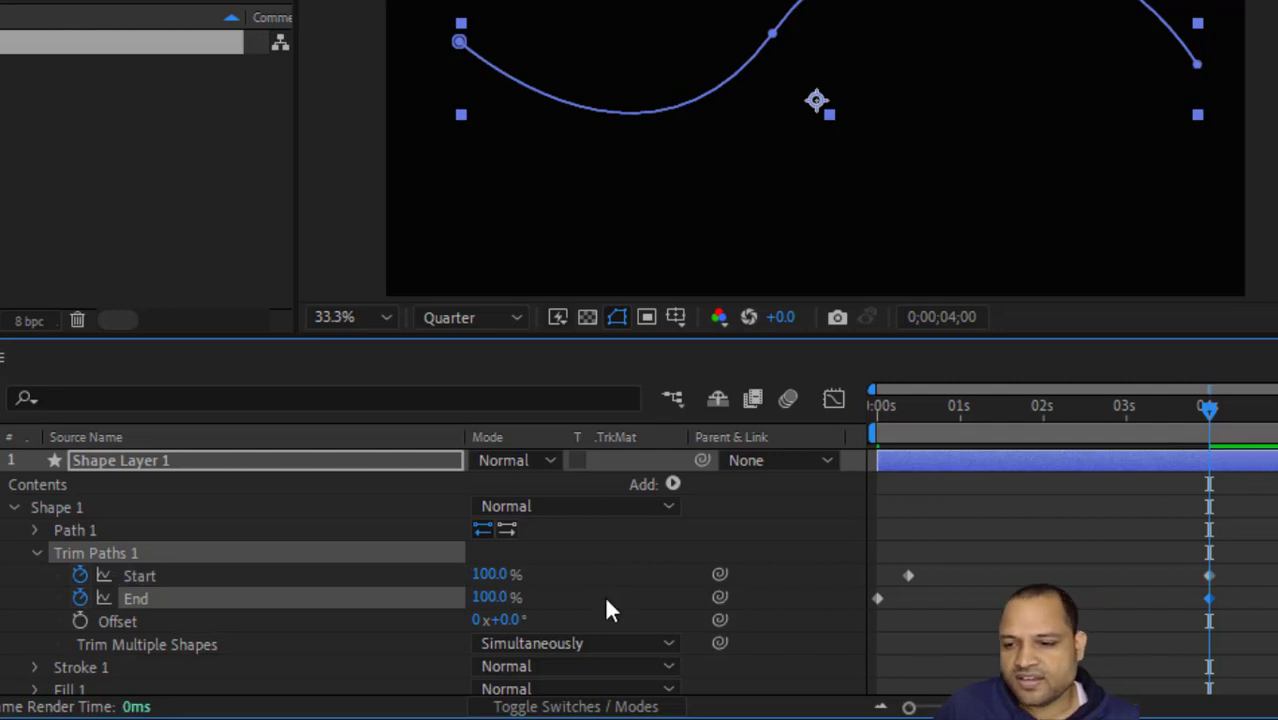
Move the last Start keyframe about 11 frames past the final End keyframe at 4 seconds, and preview the animation from the beginning.
click(909, 576)
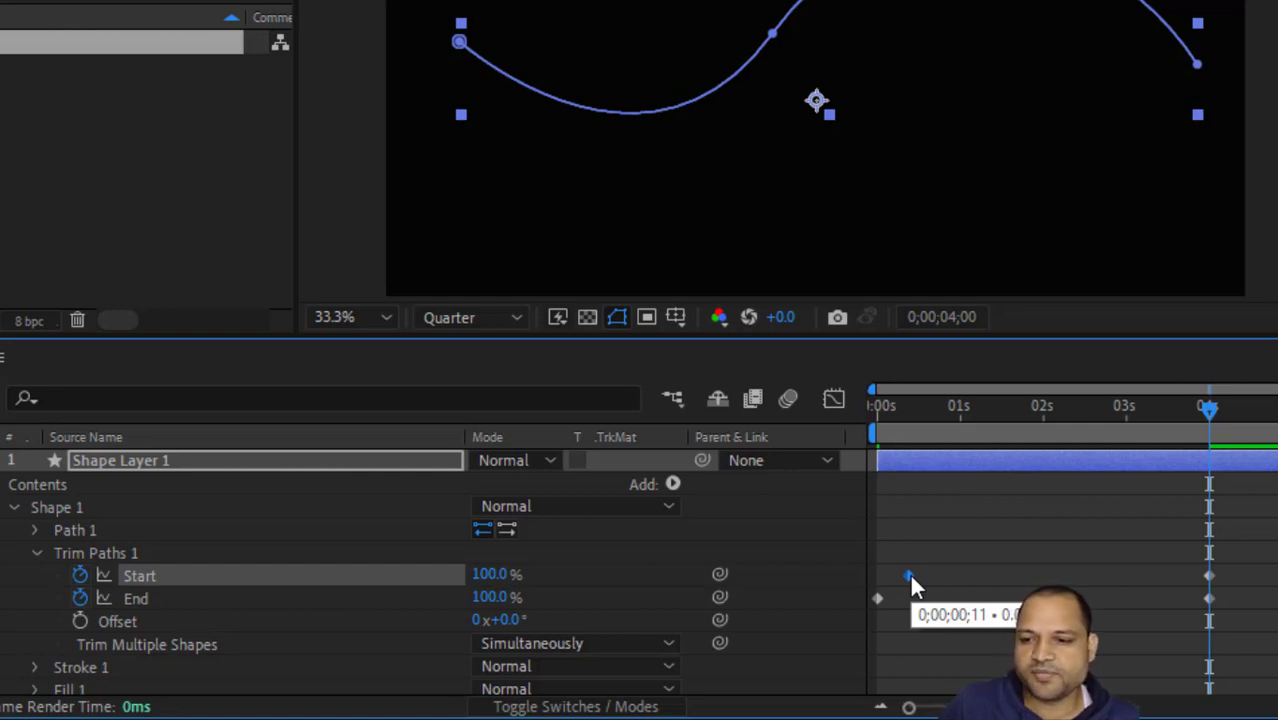
drag(1209, 576, 1242, 578)
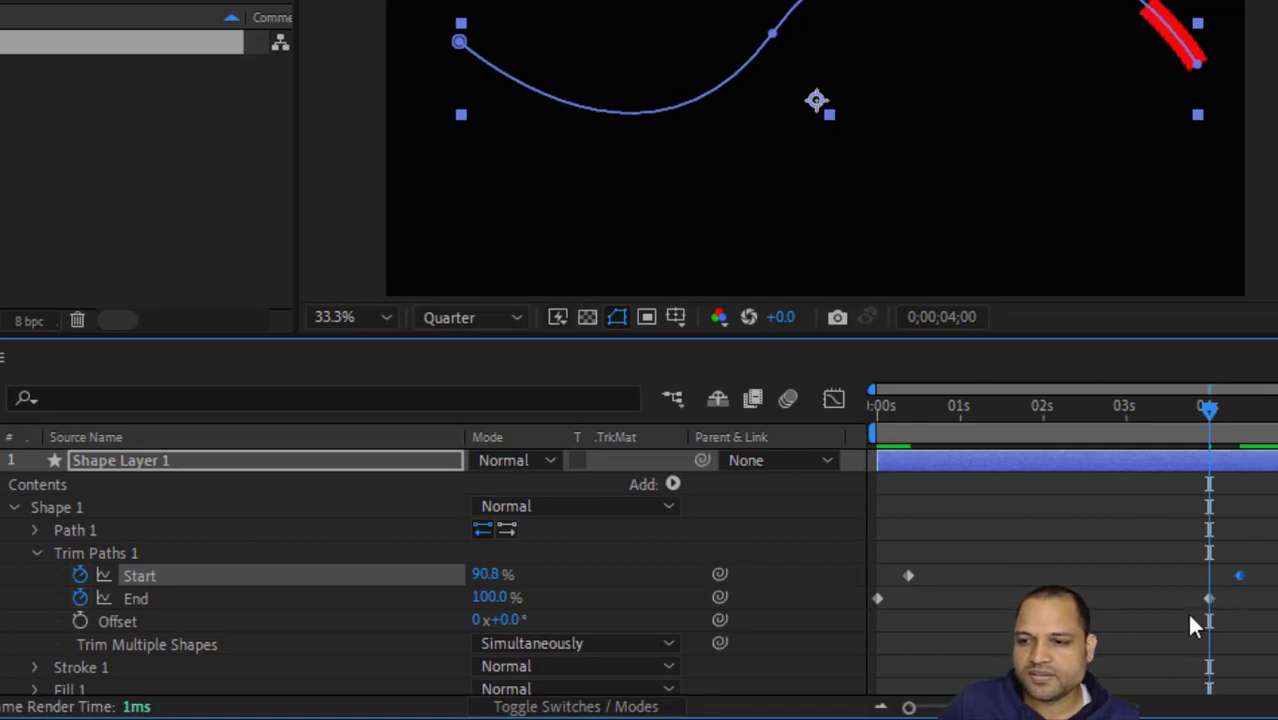
click(1207, 411)
key(Home)
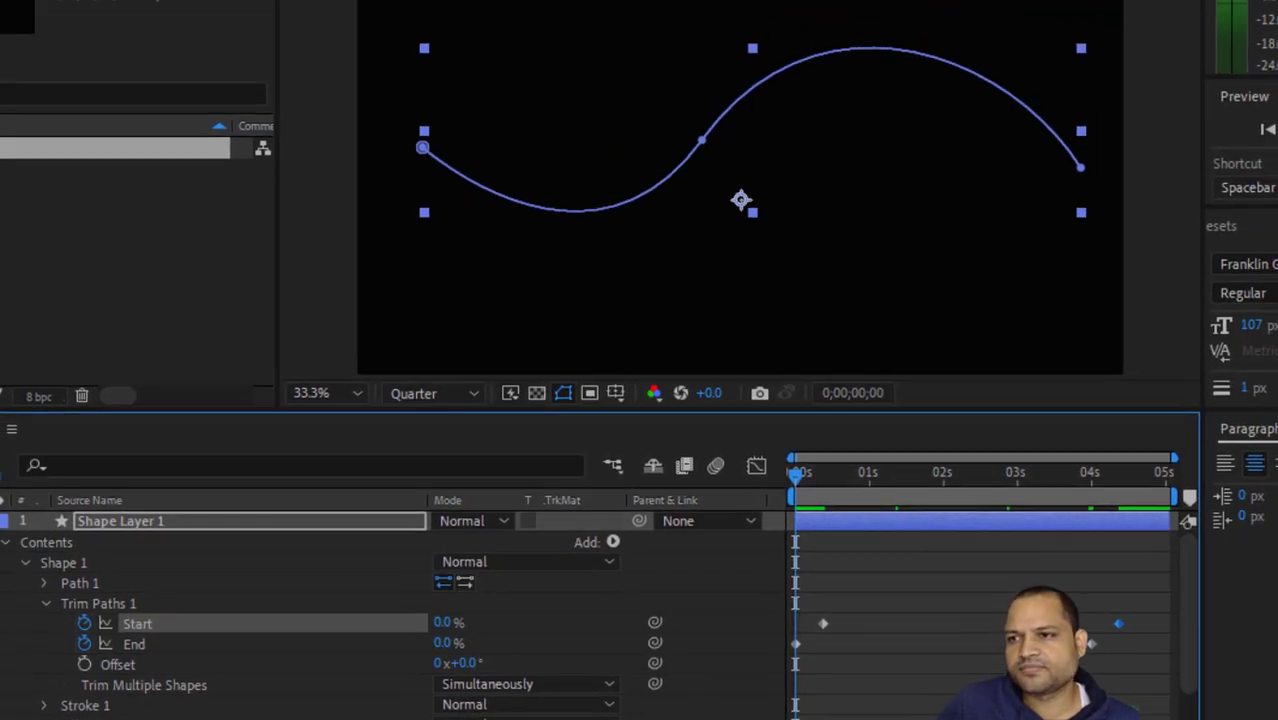
key(space)
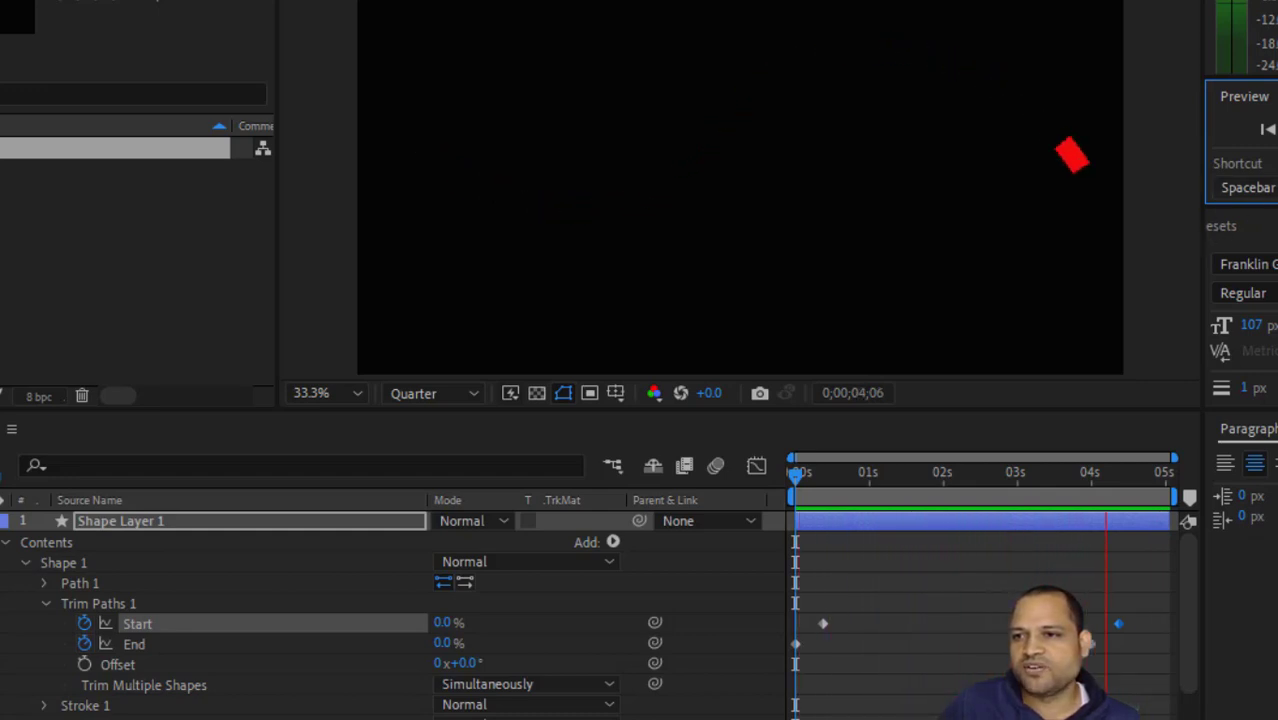
key(space)
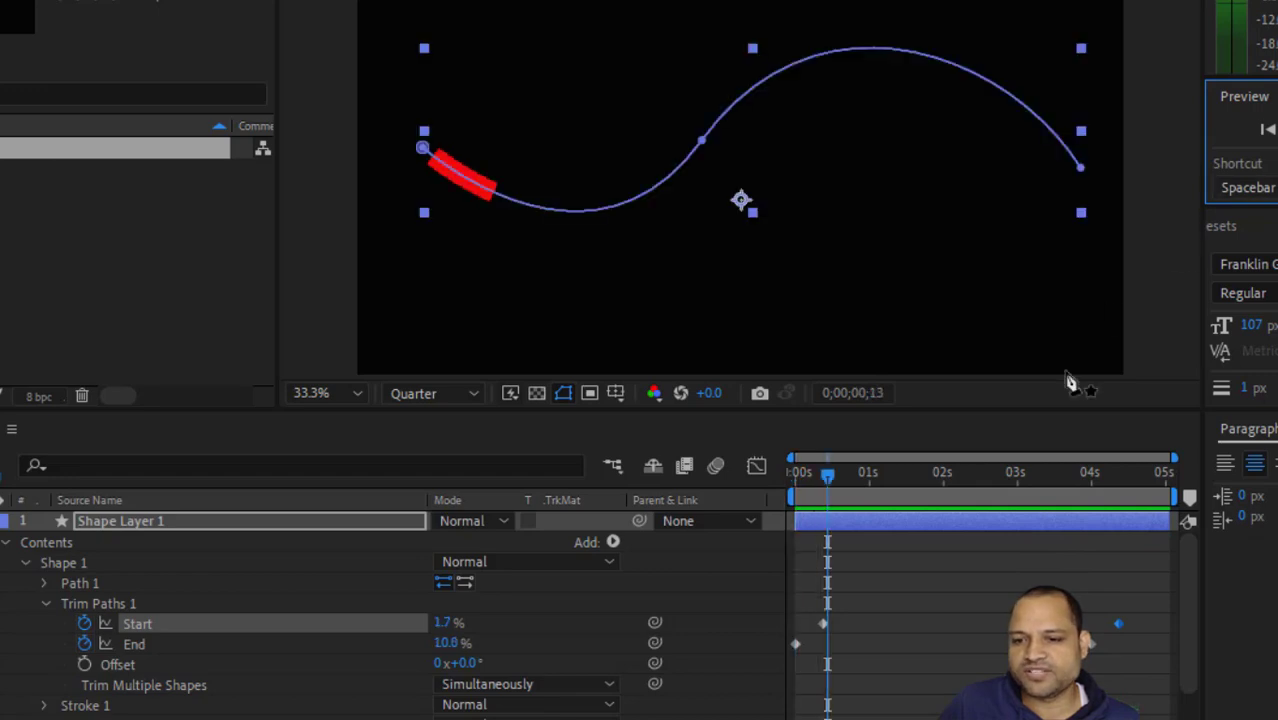
At 0;00;04;17, draw a wide red-stroked rectangle in the contents of Shape Layer 1, below the right half of the wavy path.
drag(1149, 577, 712, 676)
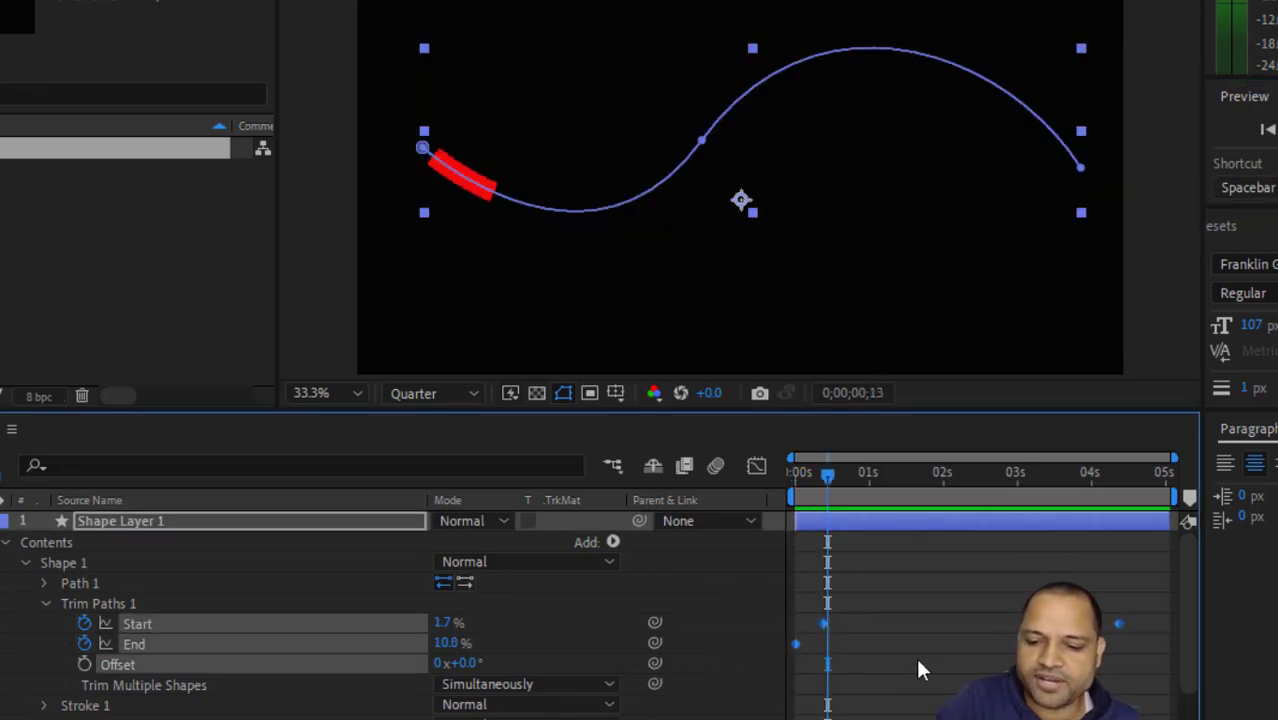
drag(827, 472, 1133, 512)
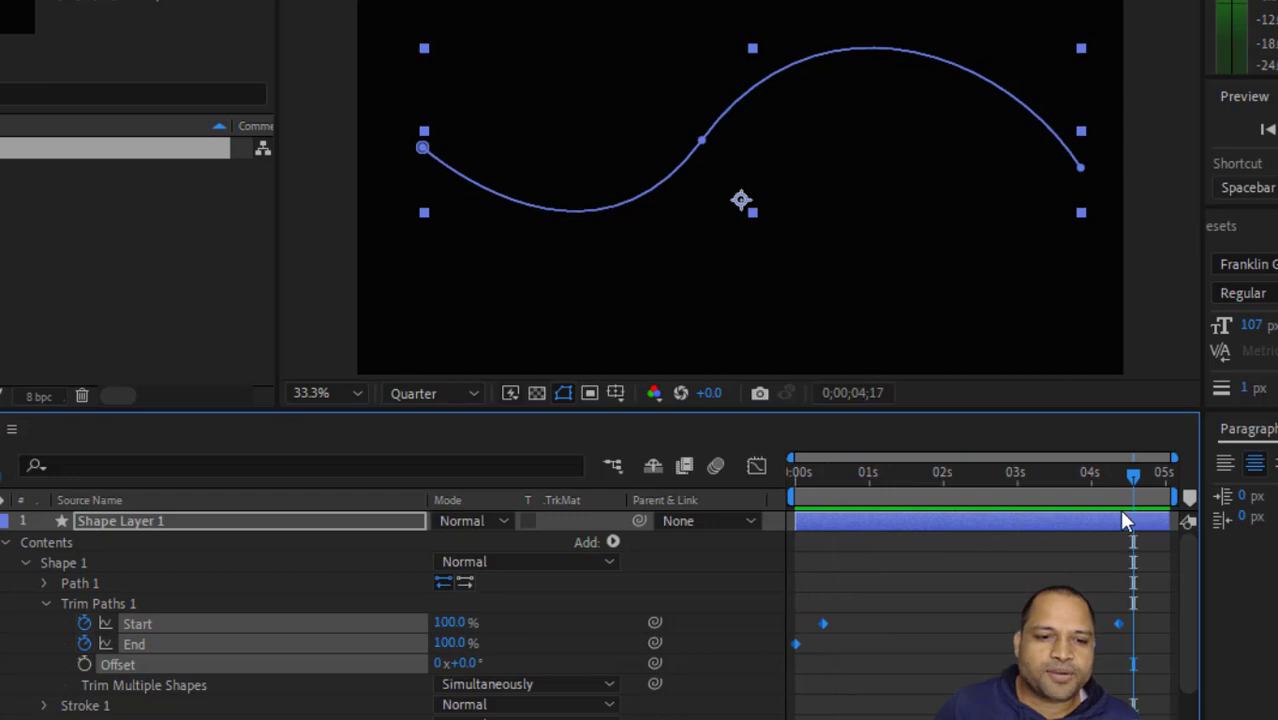
click(25, 564)
click(76, 563)
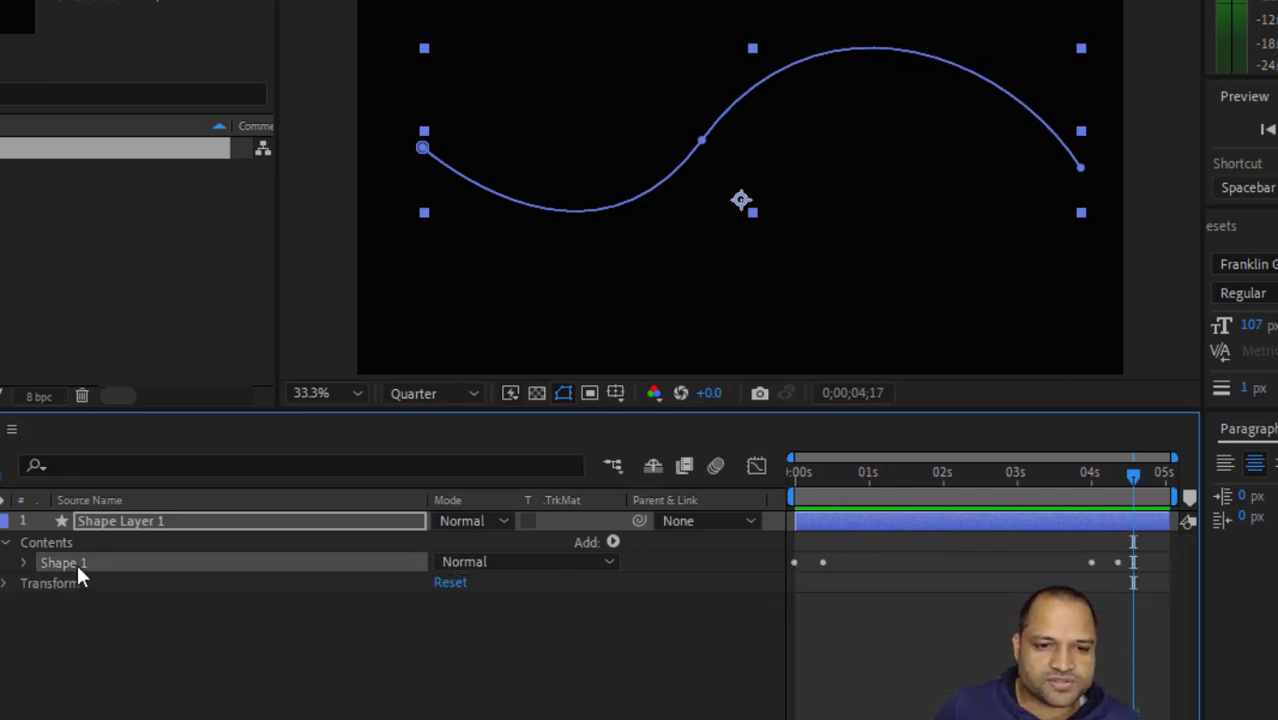
right_click(77, 560)
key(Escape)
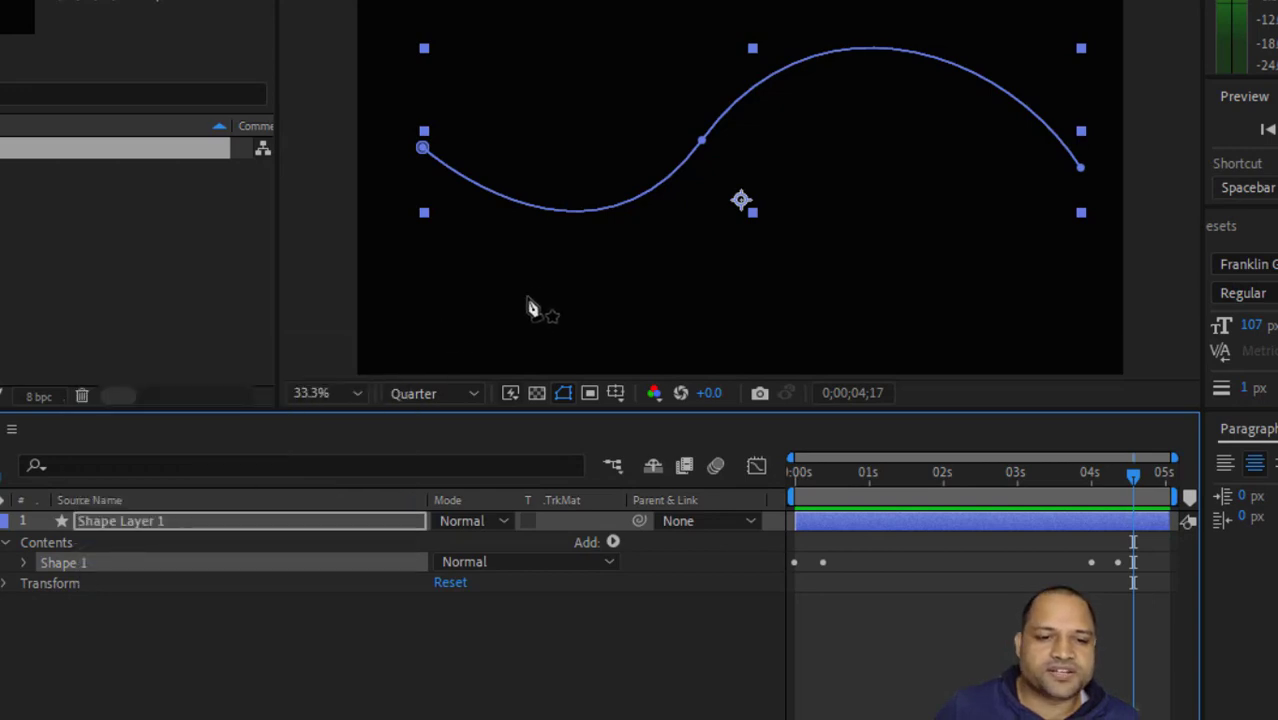
click(104, 545)
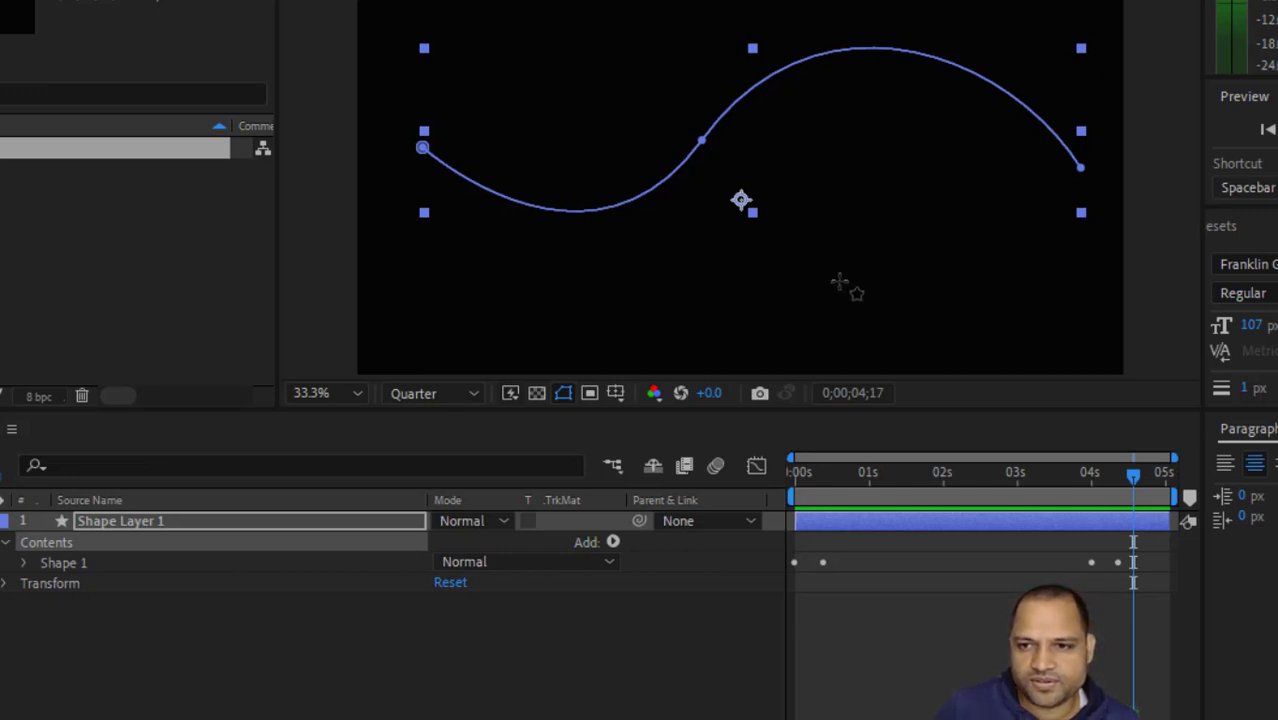
drag(834, 270, 1013, 359)
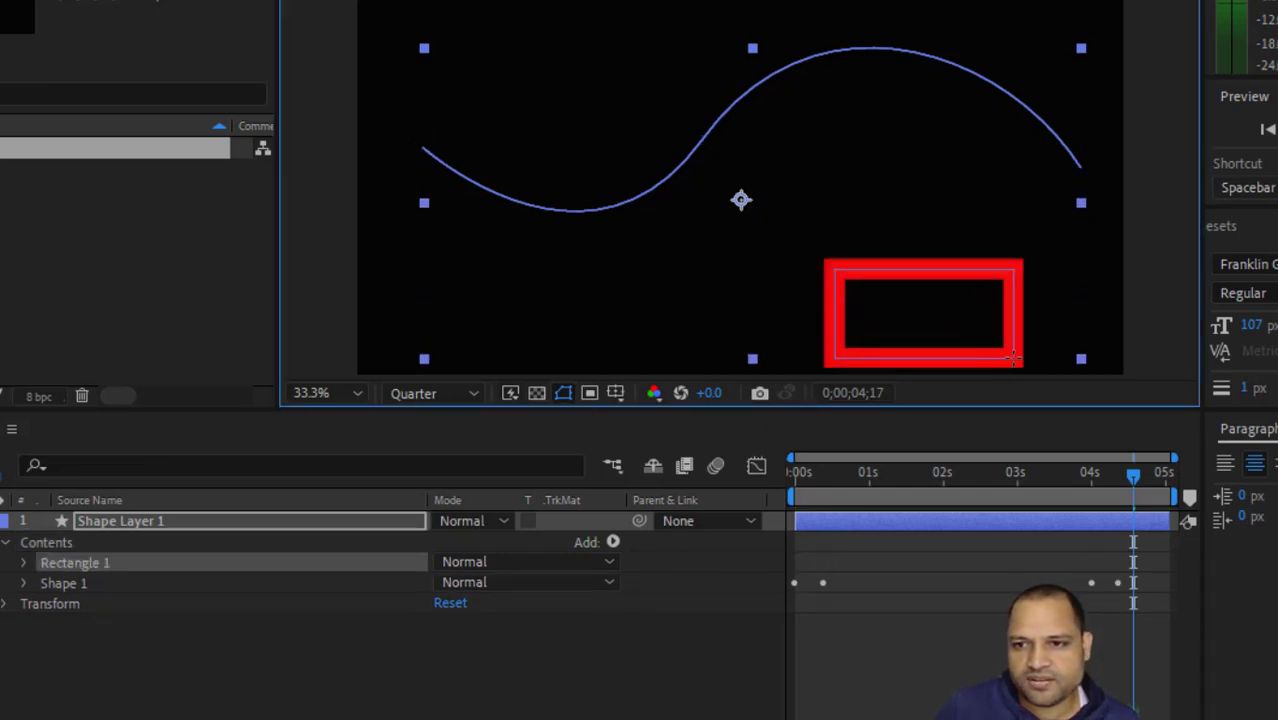
Move Trim Paths 1 out of Shape 1 into the layer's Contents, below Rectangle 1 and Shape 1, and preview the animation.
click(55, 583)
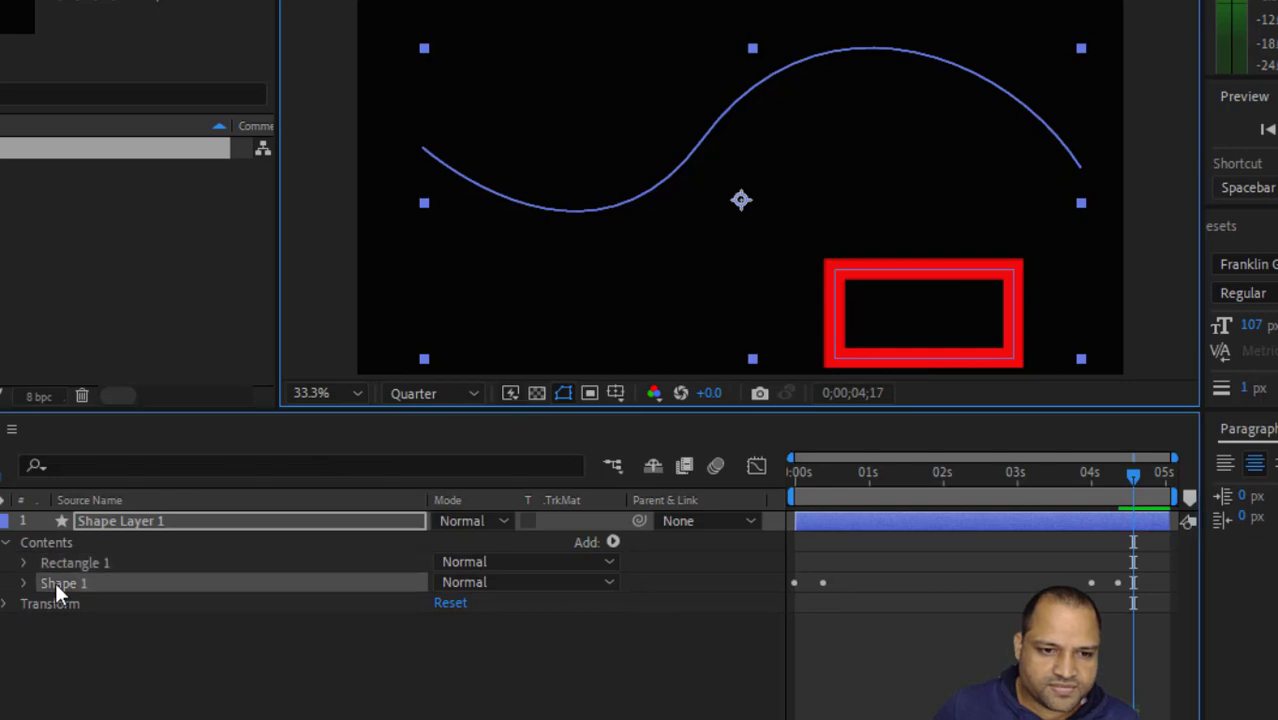
click(24, 583)
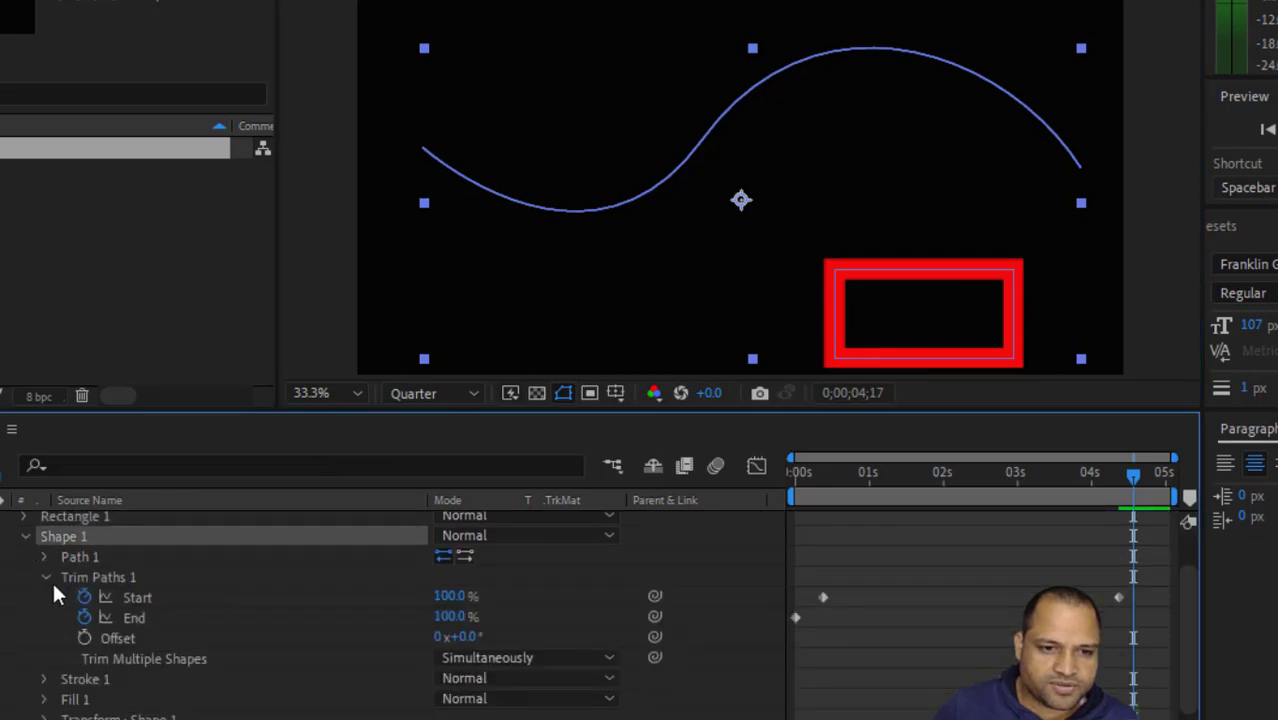
click(88, 580)
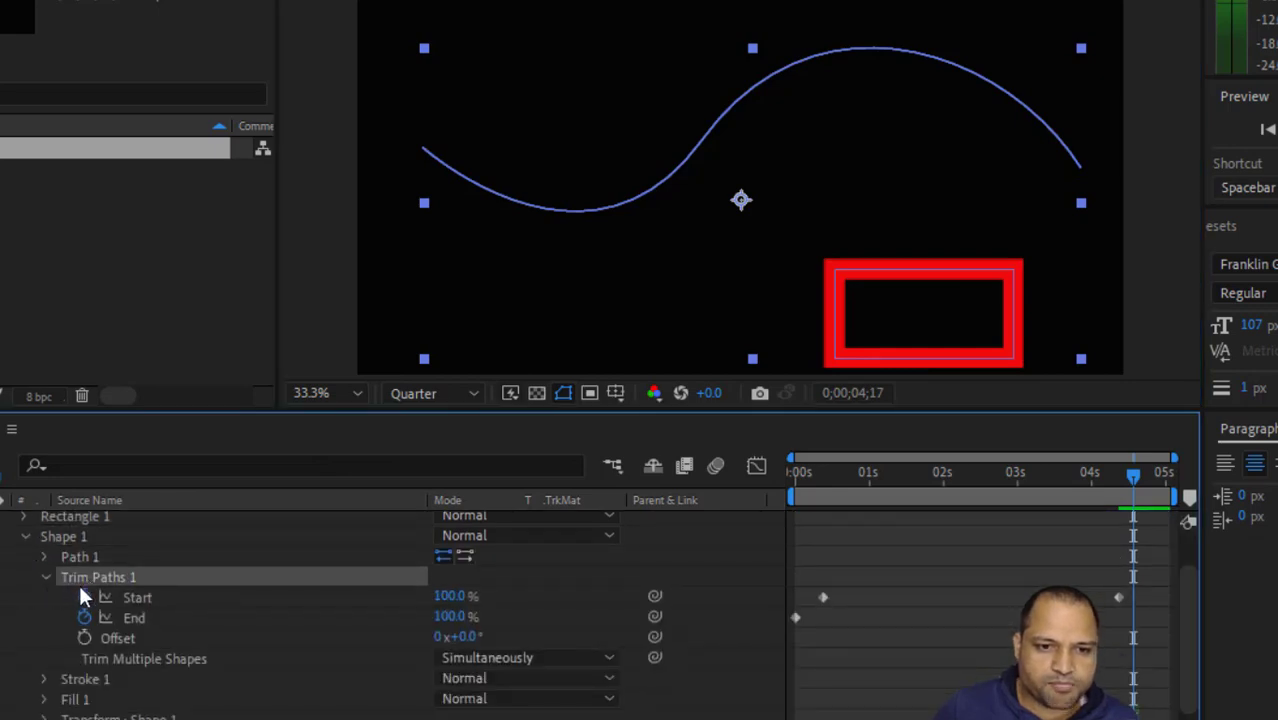
scroll(82, 590, up, 1)
drag(74, 621, 46, 563)
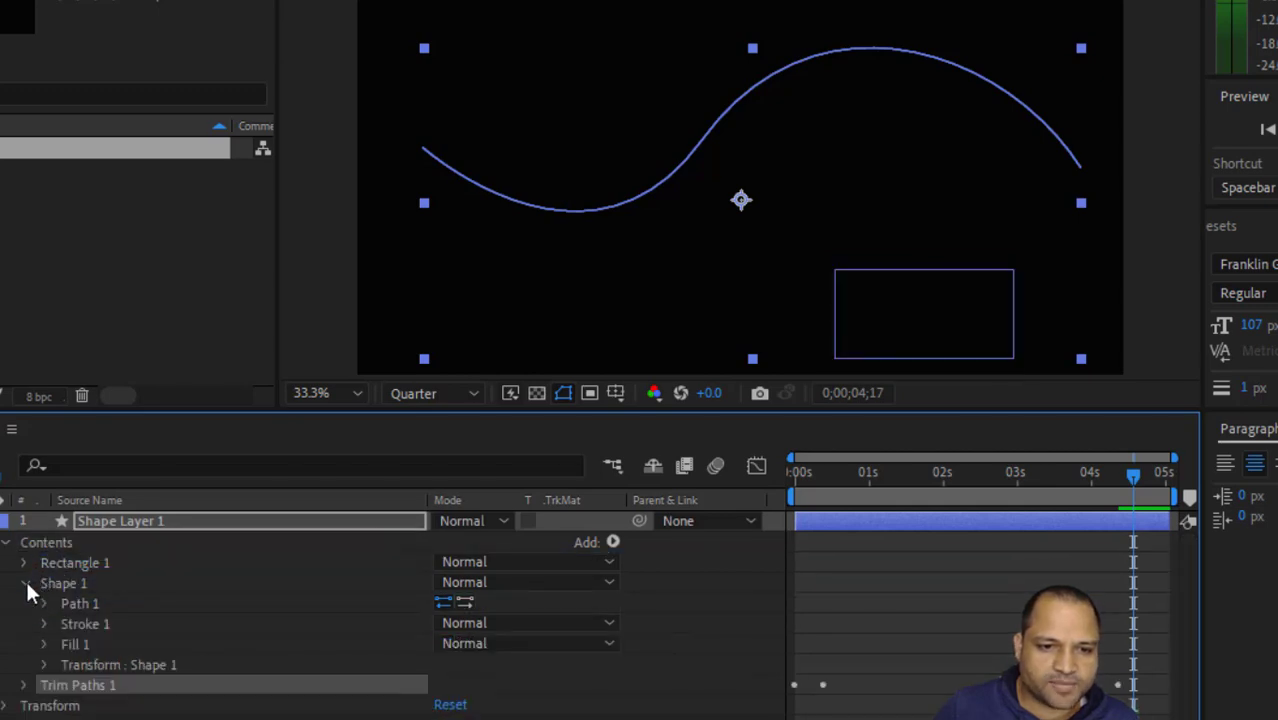
click(25, 583)
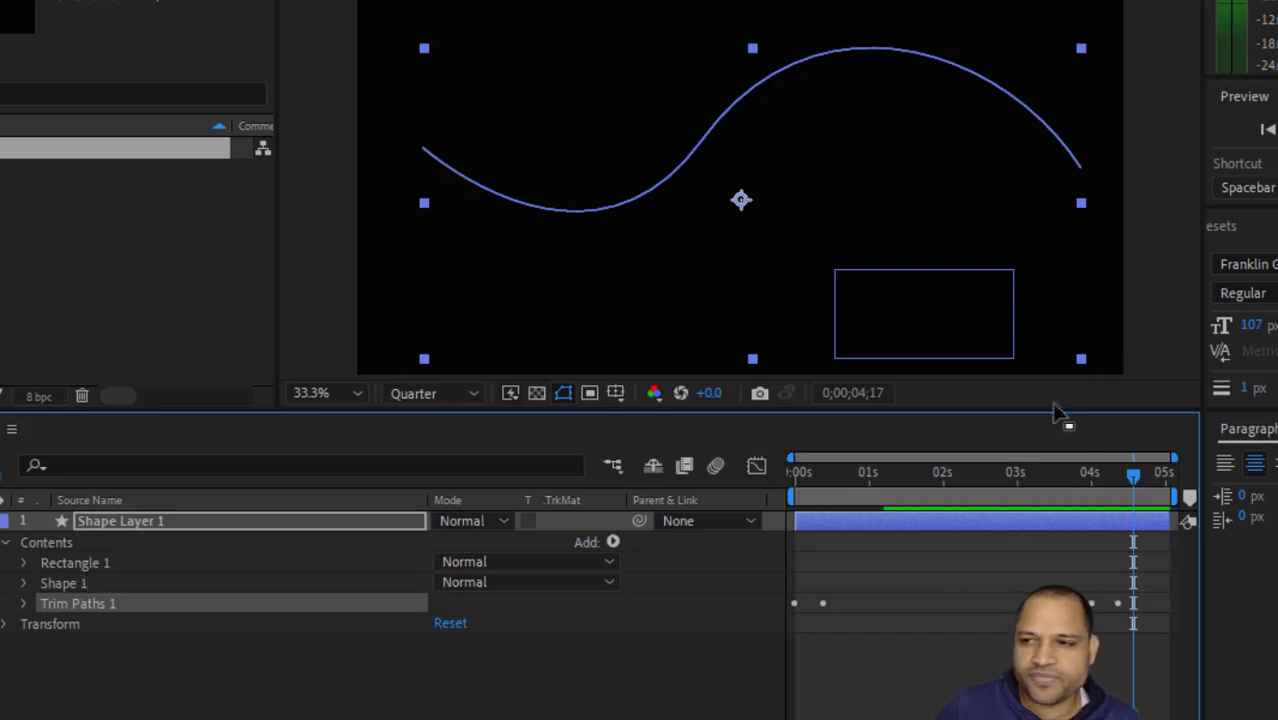
key(space)
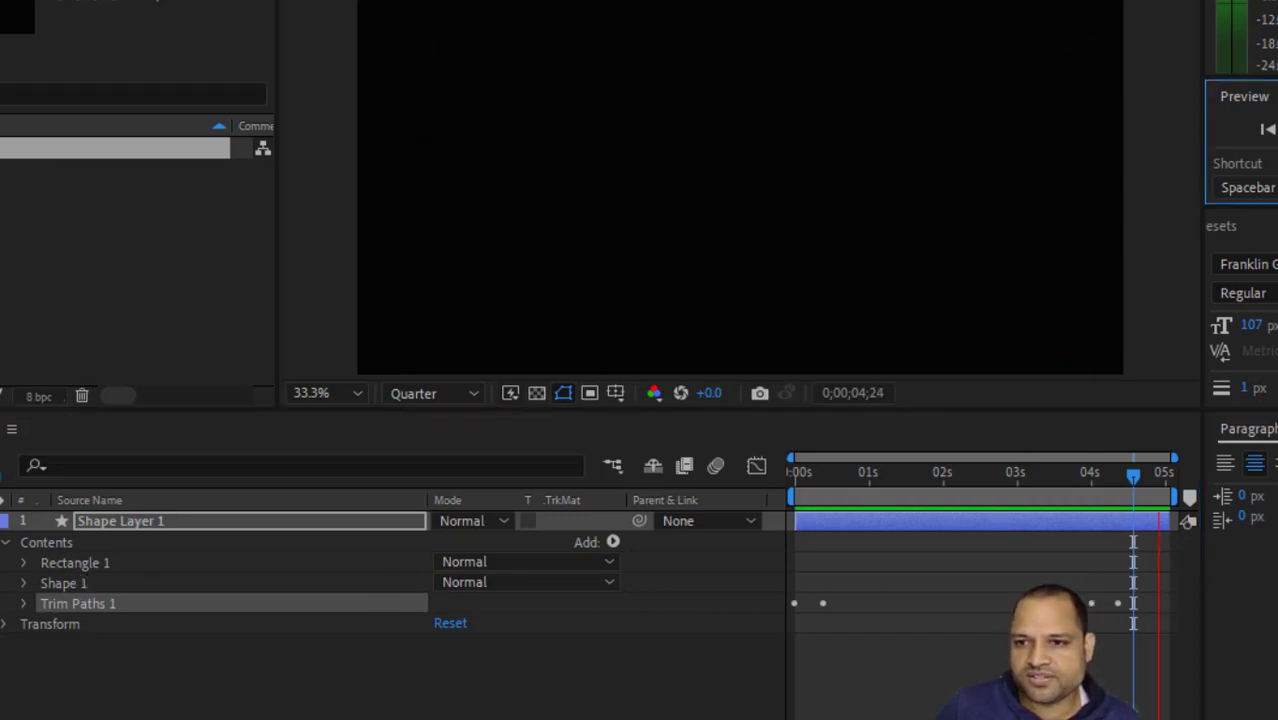